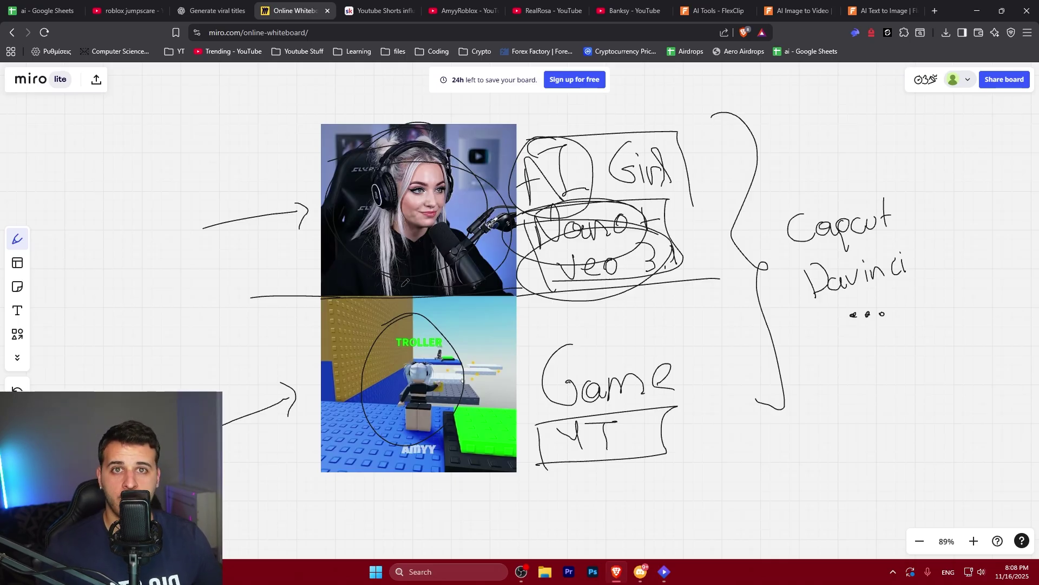
- Circle the streamer photo again, box the Game label and draw an arrow from it to the gameplay picture
drag(464, 137, 488, 238)
mouse_move(515, 341)
mouse_down()
mouse_move(669, 340)
mouse_move(681, 374)
mouse_move(603, 397)
mouse_move(544, 379)
mouse_move(533, 343)
mouse_move(559, 409)
mouse_move(629, 398)
mouse_up()
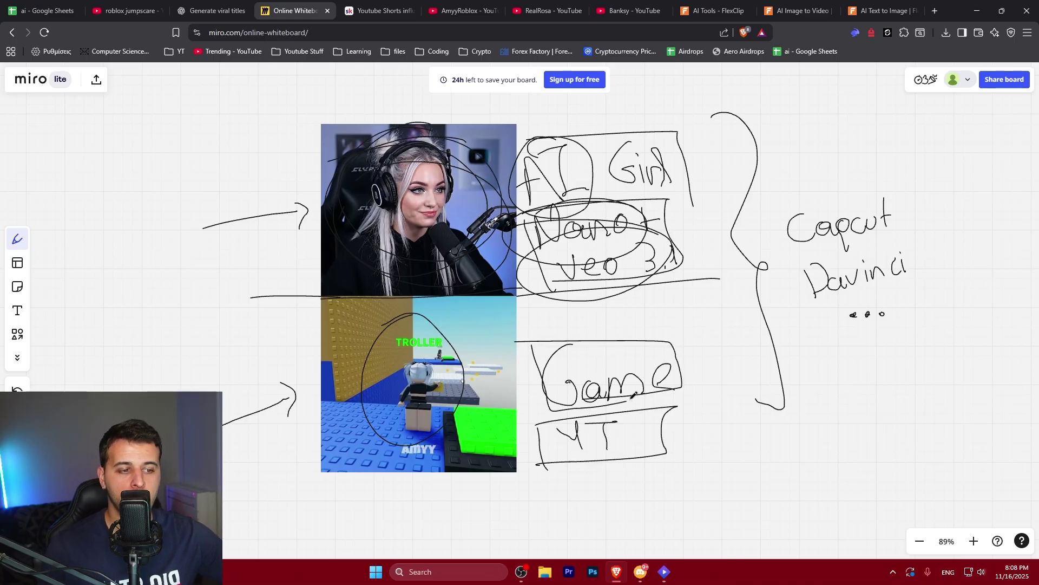
mouse_move(470, 348)
mouse_down()
mouse_move(524, 327)
mouse_move(469, 346)
mouse_move(467, 356)
mouse_move(484, 356)
mouse_up()
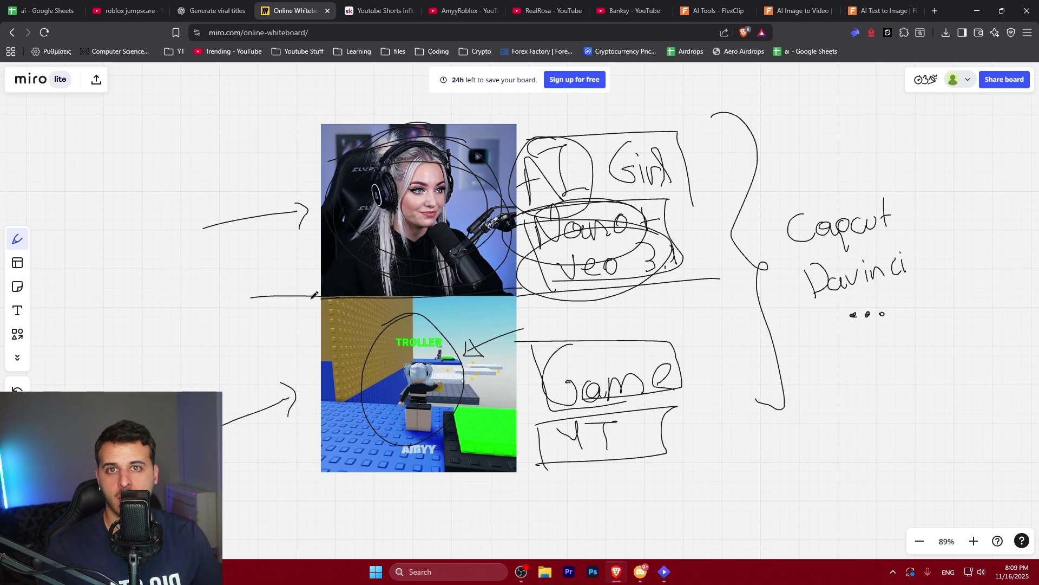
- Add more freehand circles around the streamer photo and the Nano label
drag(370, 81, 385, 157)
mouse_move(435, 128)
mouse_down()
mouse_move(478, 150)
mouse_move(401, 221)
mouse_up()
mouse_move(623, 196)
mouse_down()
mouse_move(530, 202)
mouse_move(634, 200)
mouse_up()
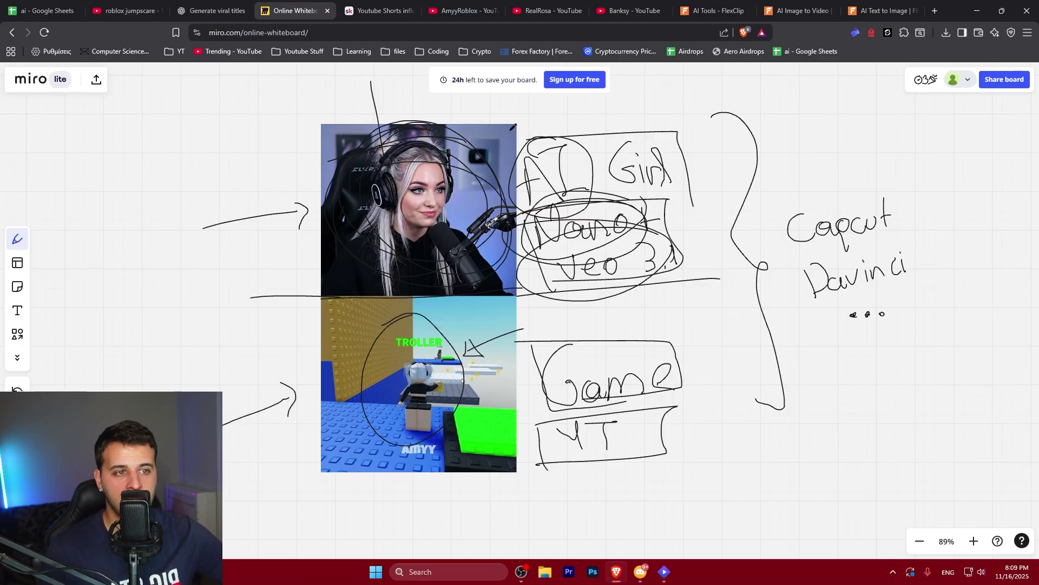
- Trace over the large bracket and underline the Capcut and Davinci labels beside it
mouse_move(715, 113)
mouse_down()
mouse_move(754, 157)
mouse_move(748, 275)
mouse_move(765, 258)
mouse_move(773, 346)
mouse_move(816, 440)
mouse_up()
drag(794, 255, 921, 236)
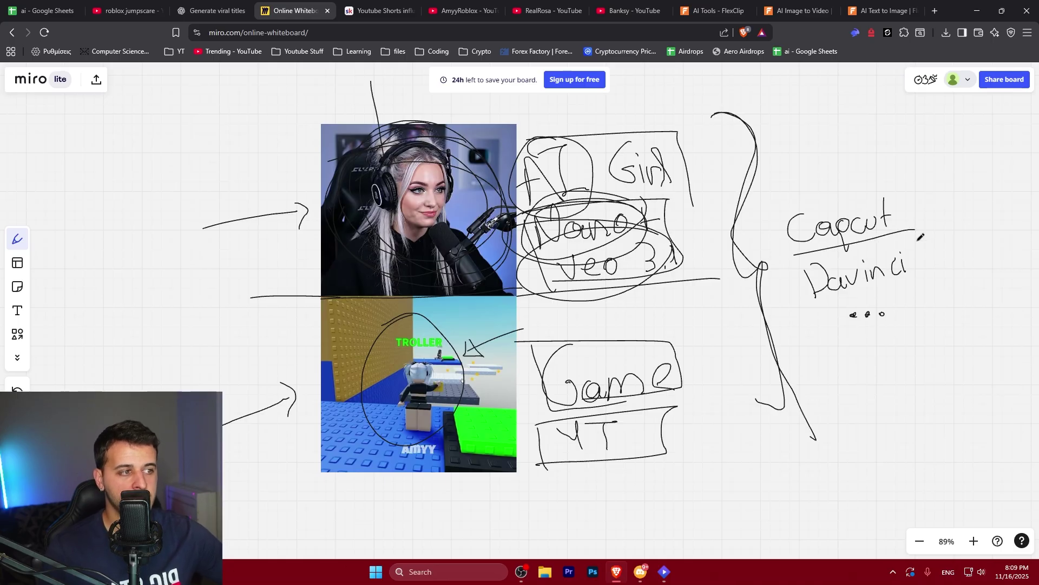
drag(826, 312, 925, 289)
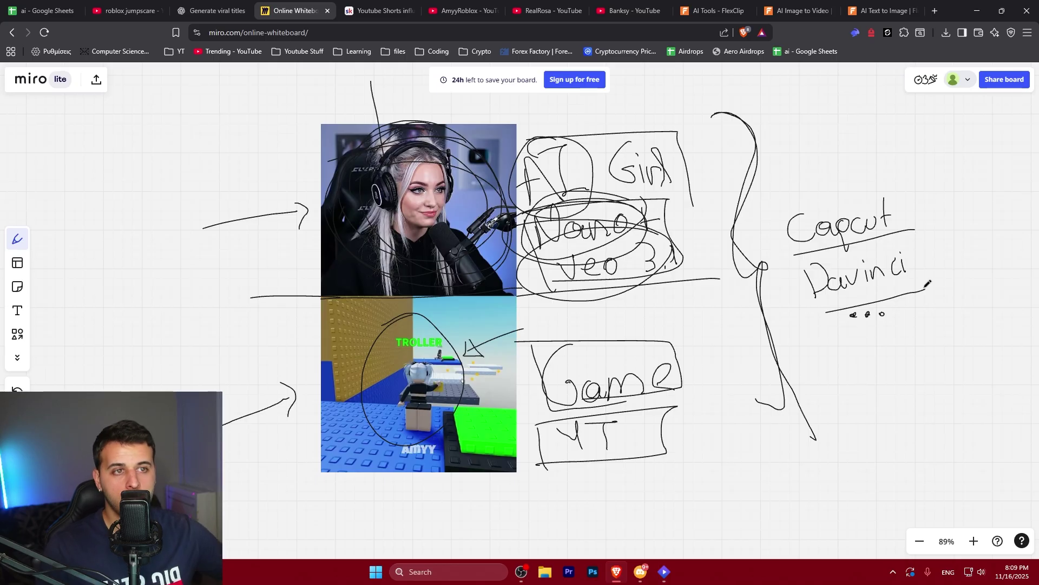
- Switch to the Skool classroom and open the Youtube Shorts influencer Automation lesson in the Master Video Generation course
click(379, 11)
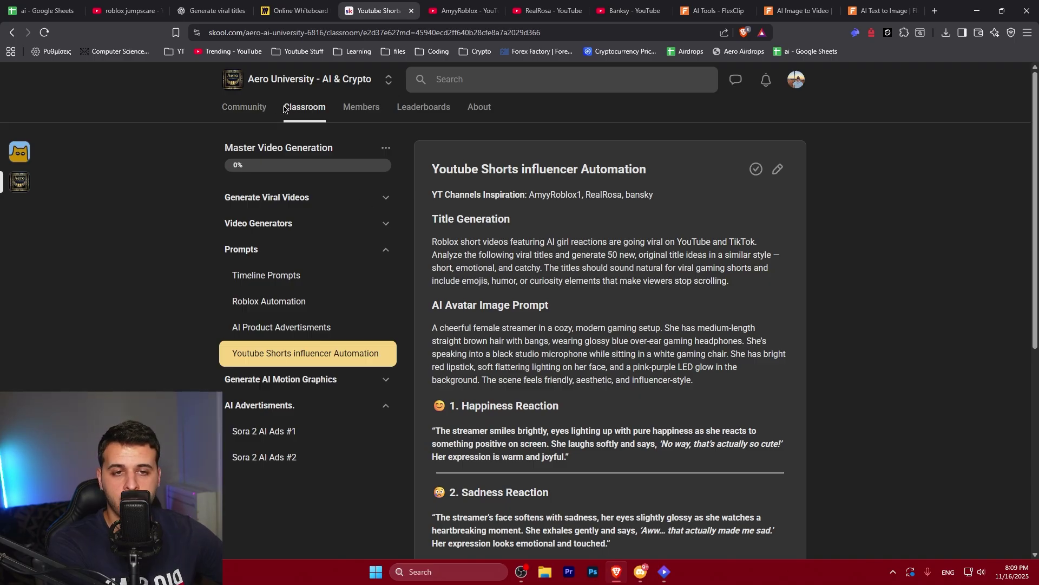
click(256, 110)
click(306, 108)
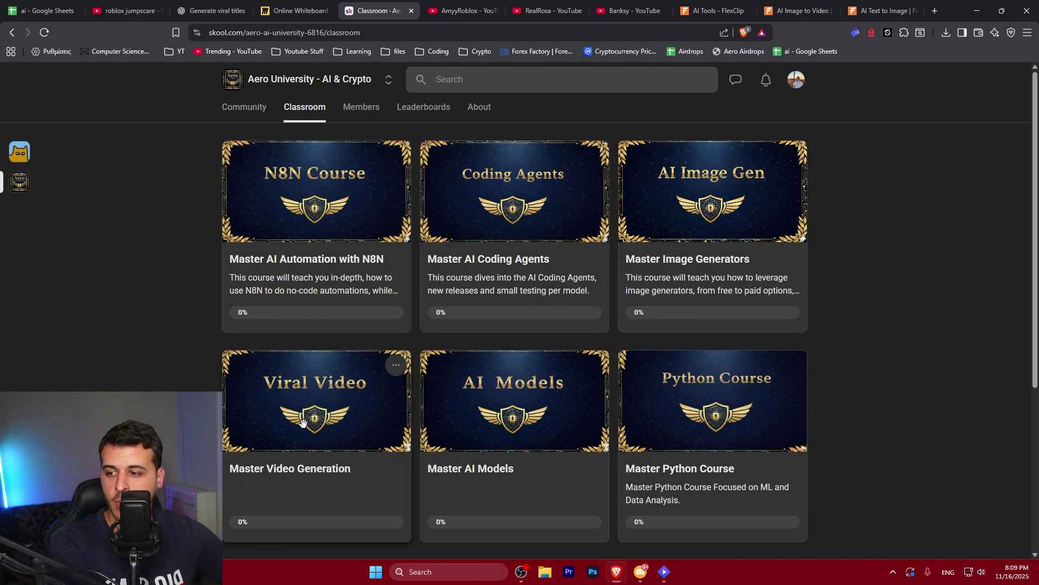
click(302, 423)
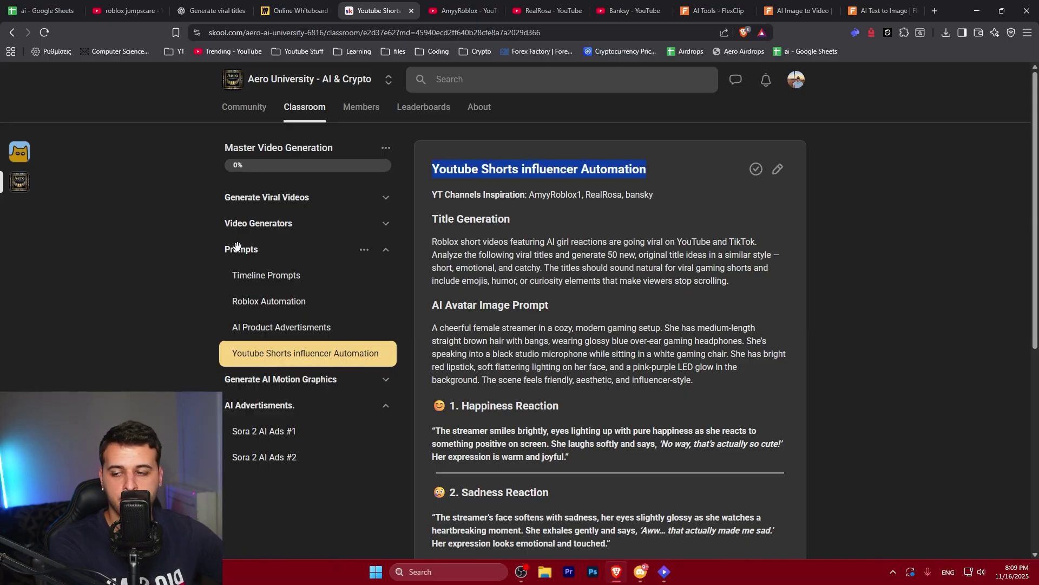
- Highlight the Title Generation prompt in the Youtube Shorts influencer Automation lesson
scroll(578, 257, down, 1)
triple_click(595, 205)
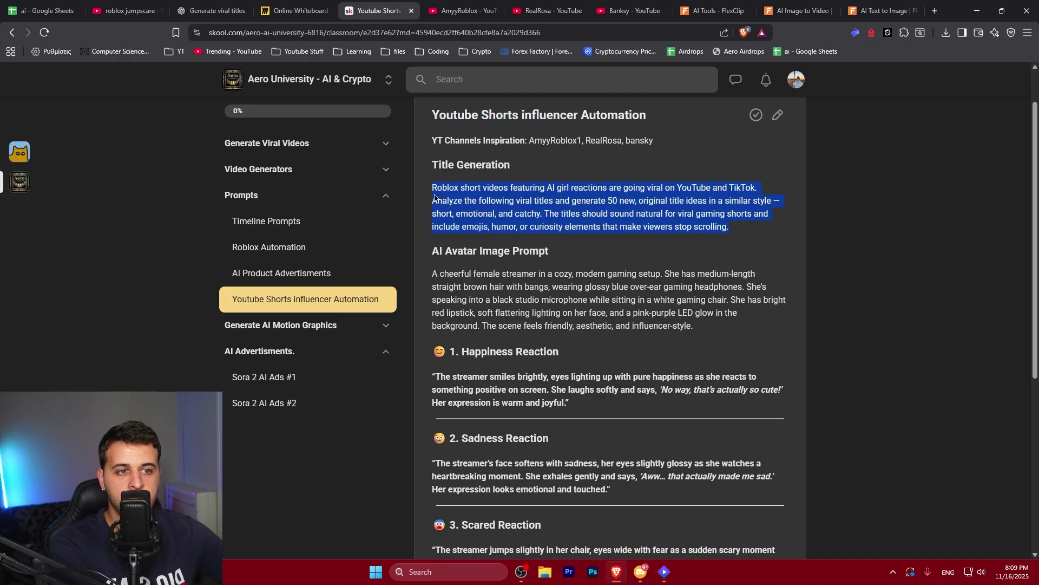
double_click(436, 165)
triple_click(436, 165)
click(493, 166)
drag(433, 188, 740, 226)
click(742, 226)
- Switch to the ChatGPT conversation and review the list of viral Roblox AI girl reaction titles
click(212, 10)
scroll(415, 277, down, 2)
scroll(415, 277, up, 15)
scroll(415, 278, up, 20)
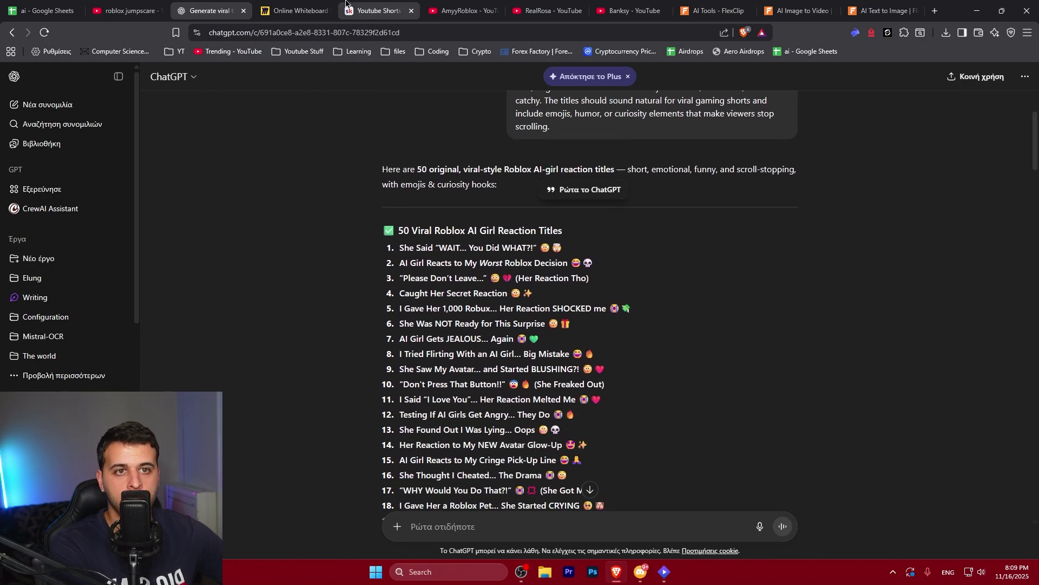
- Return to the Skool lesson and read through the reaction prompts down to the Resources links
click(379, 10)
scroll(549, 293, down, 1)
scroll(550, 304, down, 5)
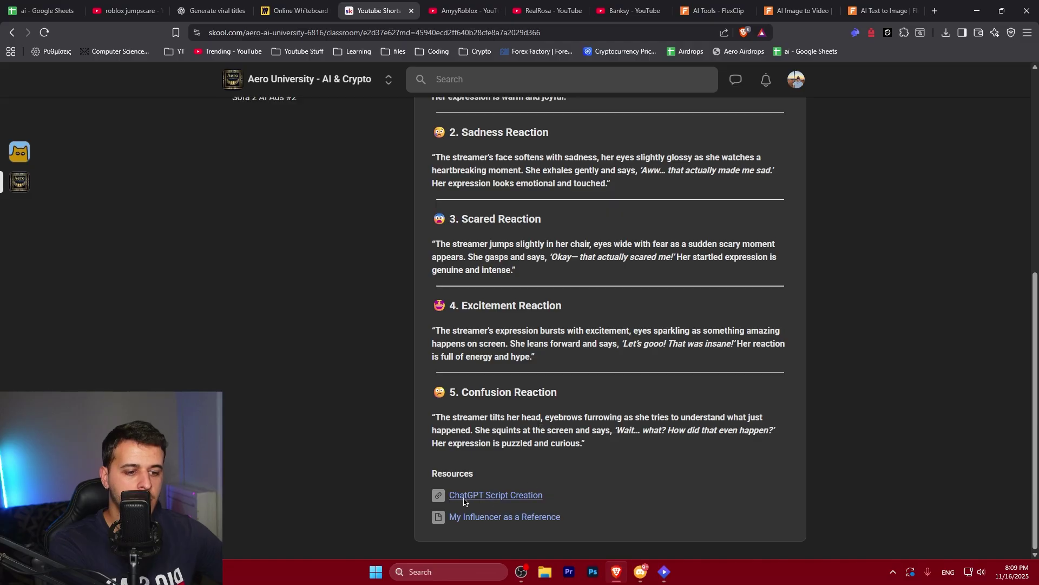
- Find and highlight the ChatGPT request that describes the streamer for a nano banana image generator
click(211, 11)
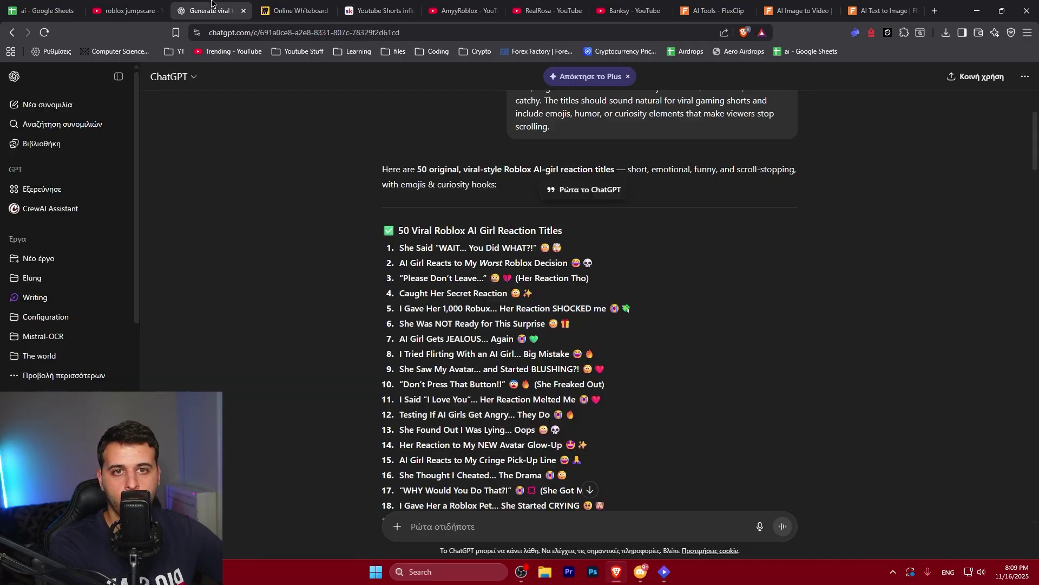
scroll(448, 303, down, 20)
scroll(451, 307, up, 4)
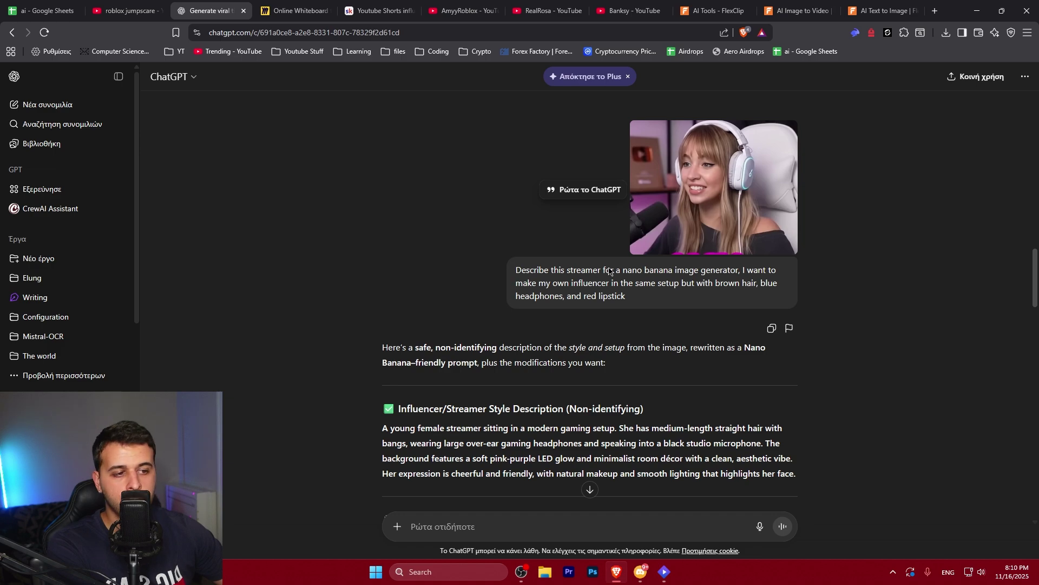
drag(610, 271, 657, 298)
click(670, 256)
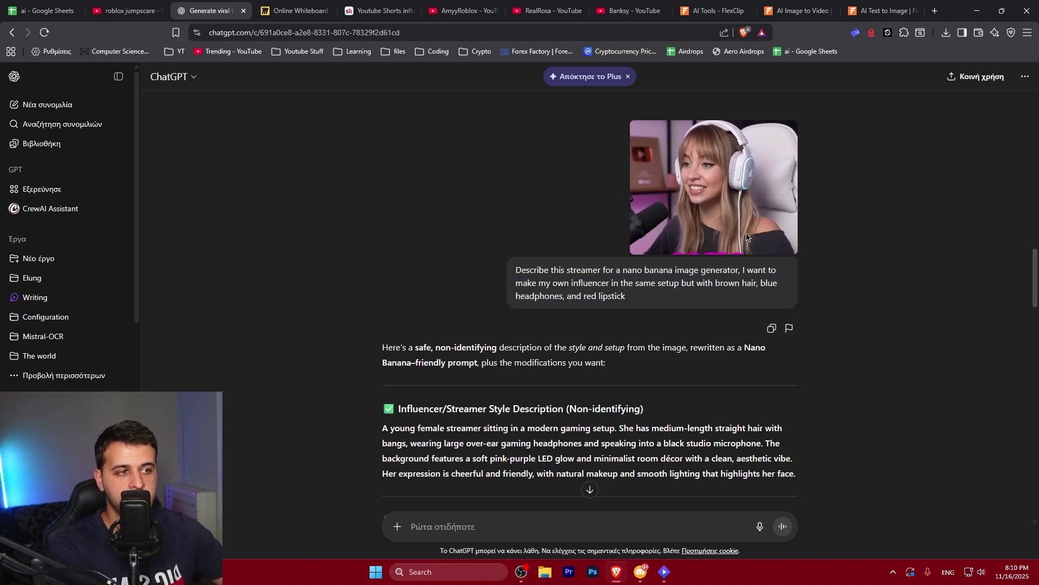
- View the My Influencer as a Reference image from the Skool lesson's resources and close it
click(374, 11)
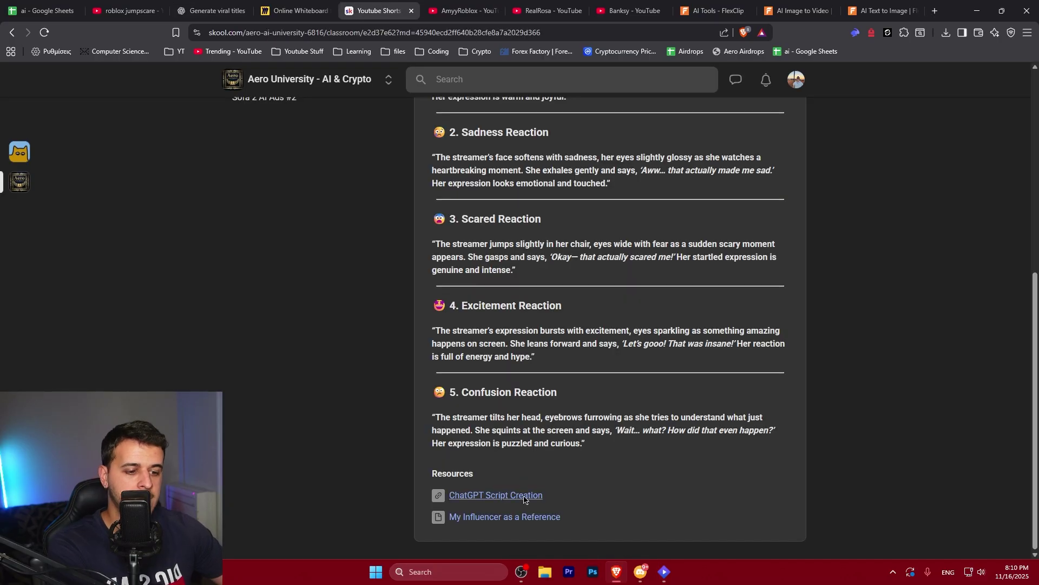
click(521, 515)
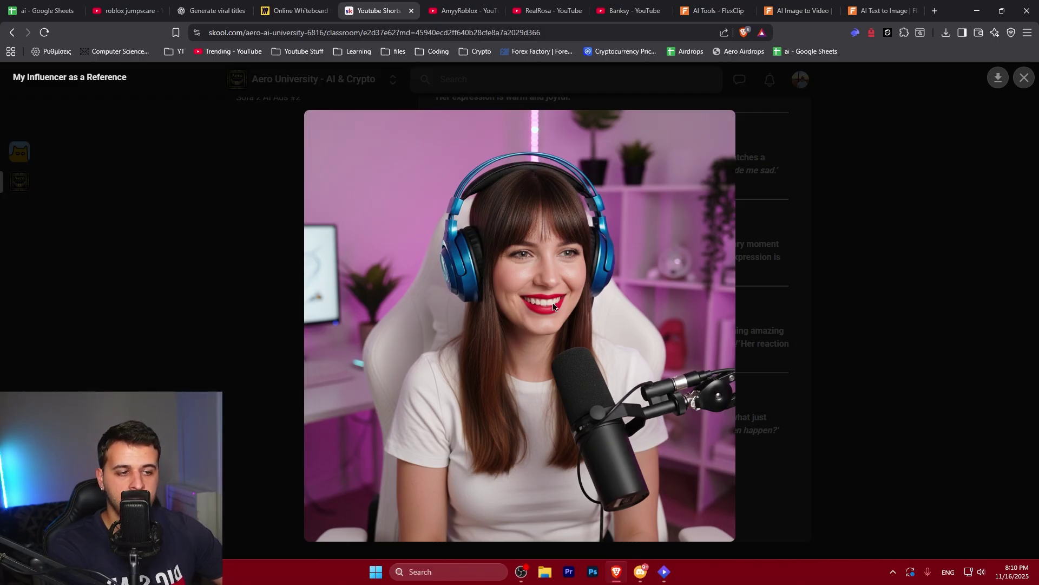
click(787, 323)
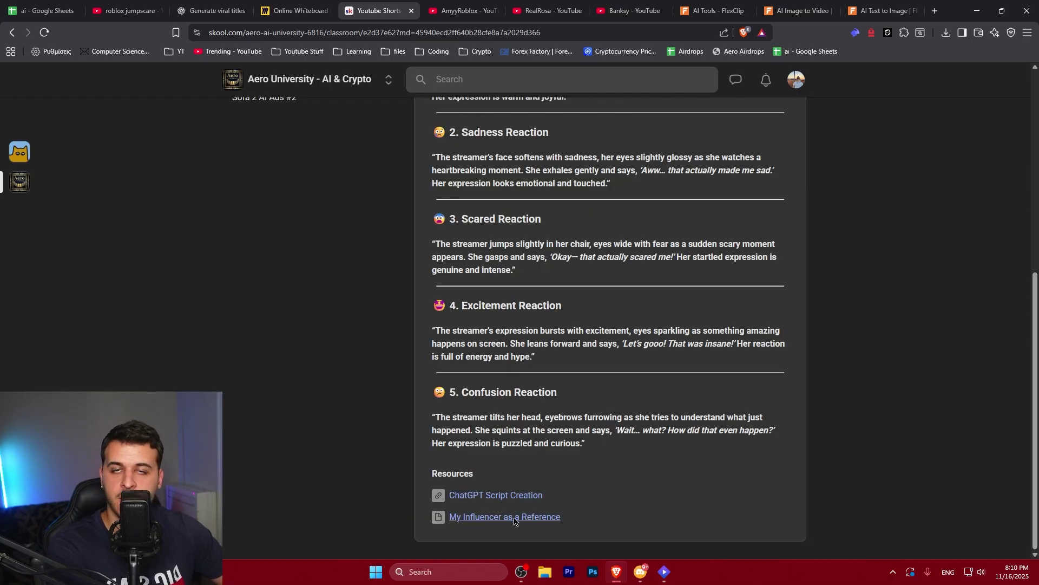
- Find and highlight the request for 5 reaction prompts in the ChatGPT conversation
click(211, 10)
scroll(474, 307, down, 9)
scroll(444, 295, up, 5)
scroll(444, 295, down, 6)
drag(548, 184, 729, 221)
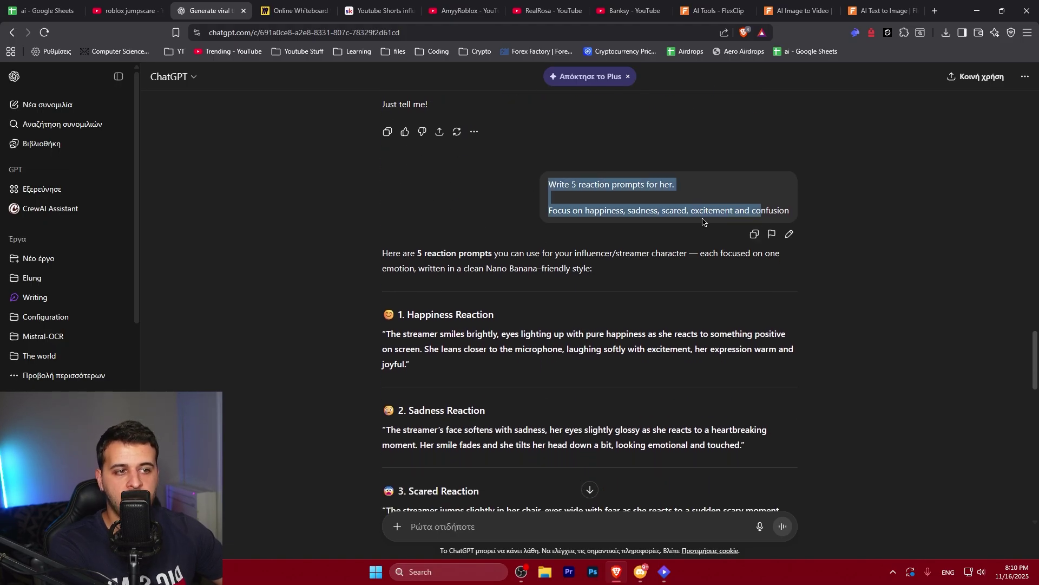
click(479, 250)
- Review the Shorts pages of the YouTube channels AmyyRoblox, RealRosa and Banksy
key(ctrl+6)
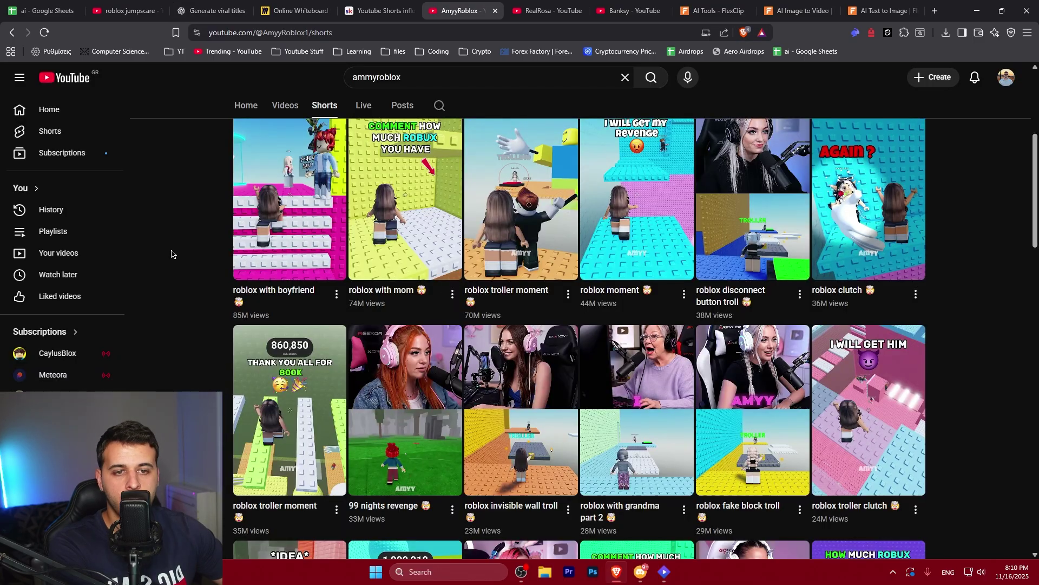
scroll(172, 254, up, 6)
scroll(199, 265, down, 2)
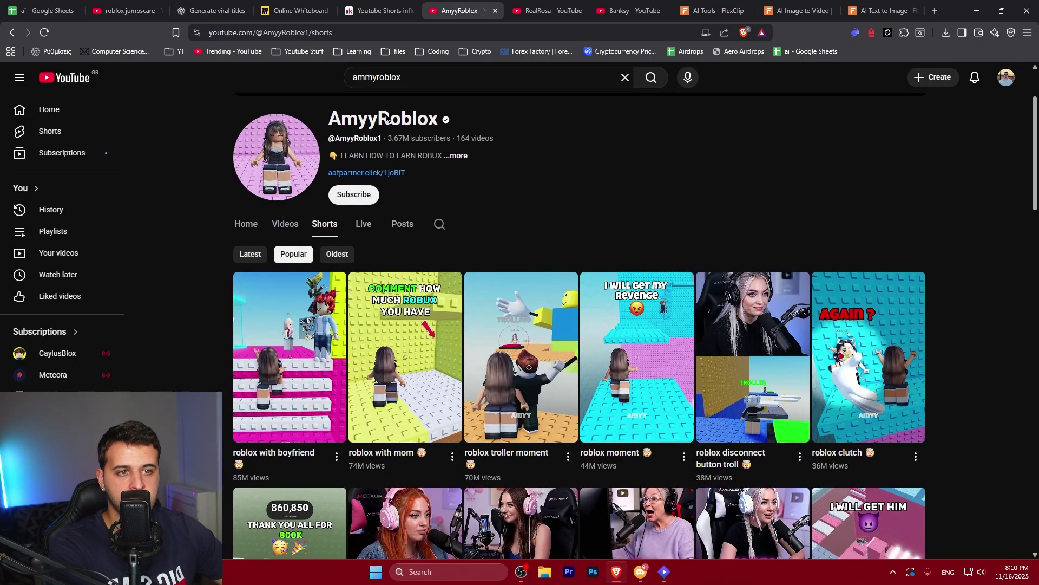
click(537, 7)
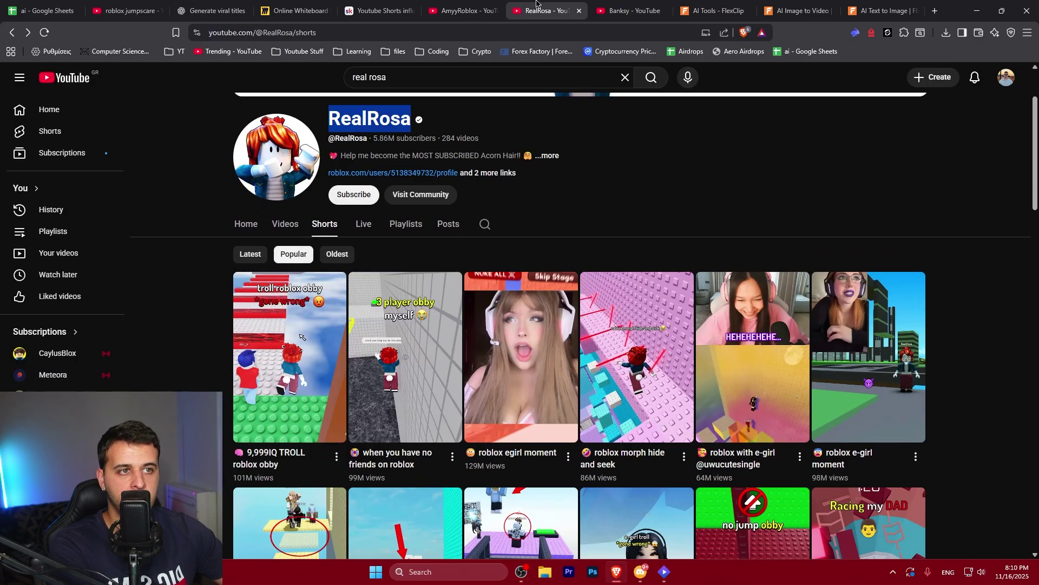
click(627, 7)
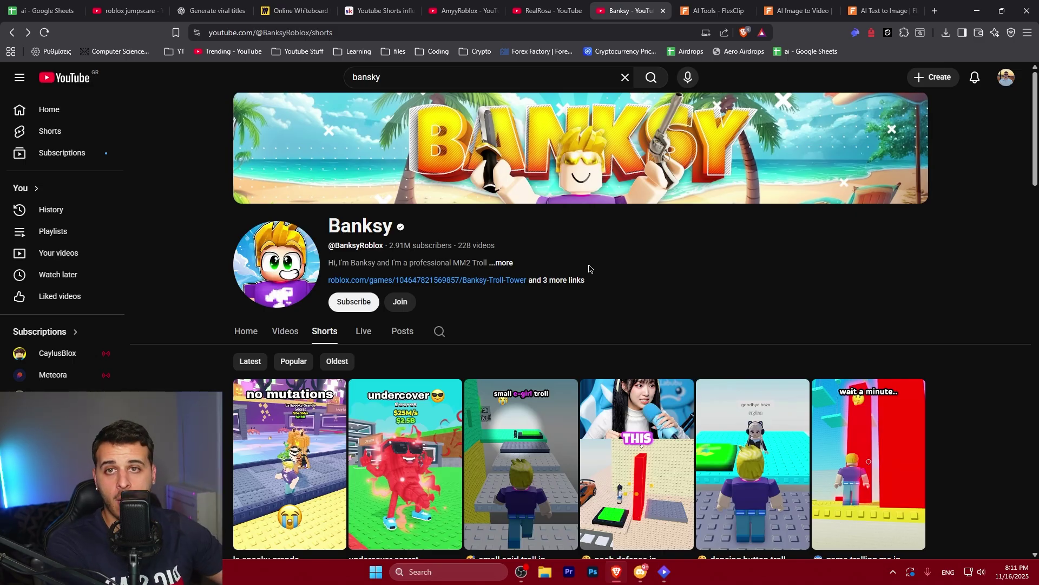
click(436, 5)
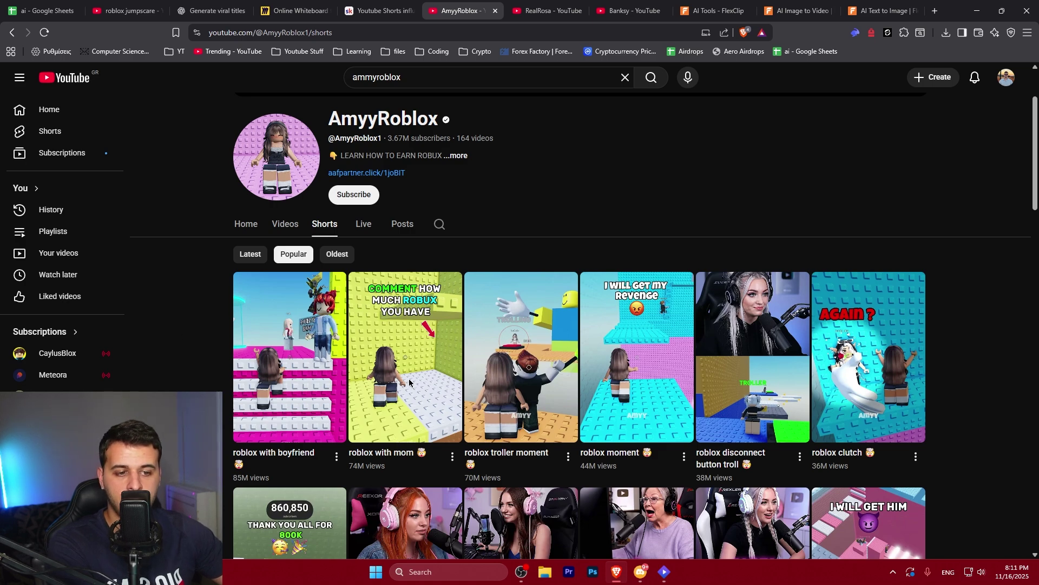
- Examine the YouTube search results for "roblox jumpscare" as a source of gameplay clips
click(124, 10)
click(412, 77)
click(208, 99)
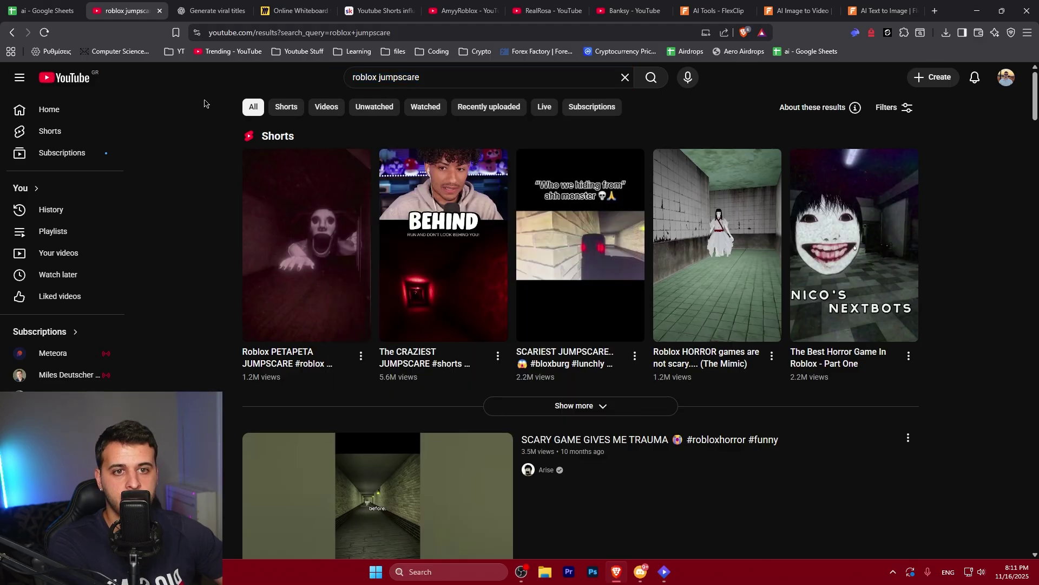
click(446, 81)
click(177, 147)
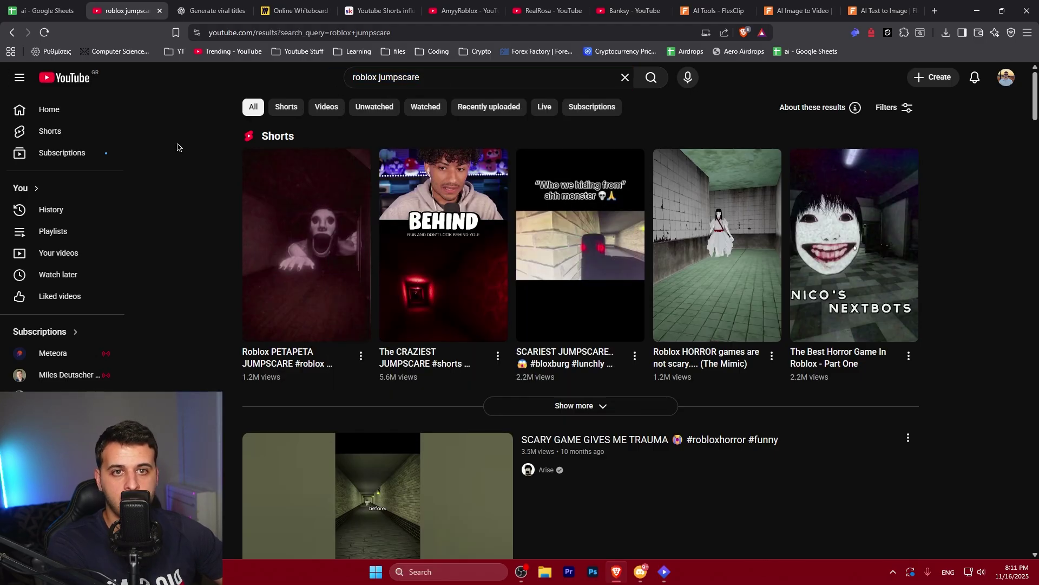
click(355, 80)
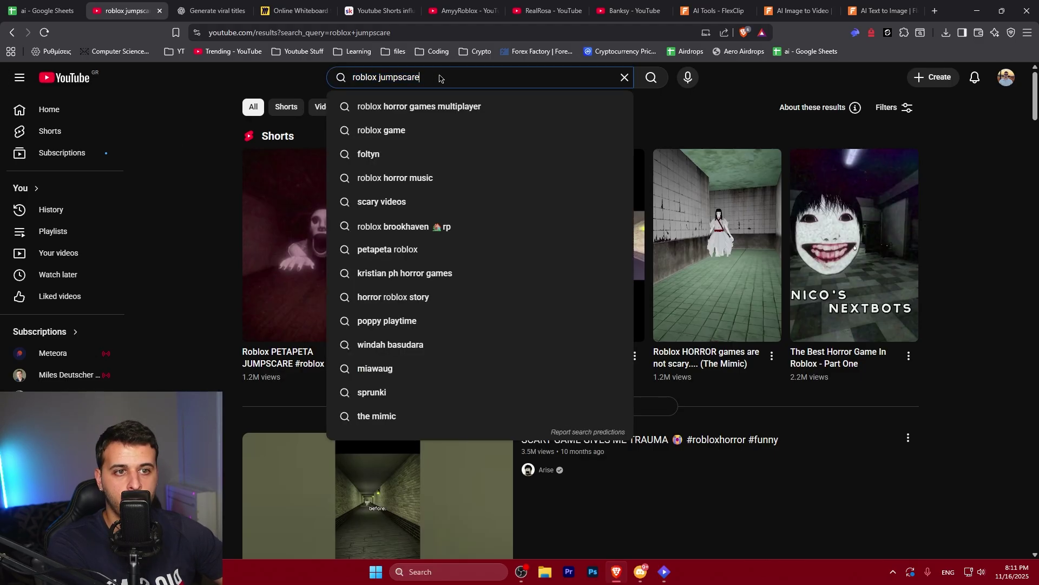
click(201, 158)
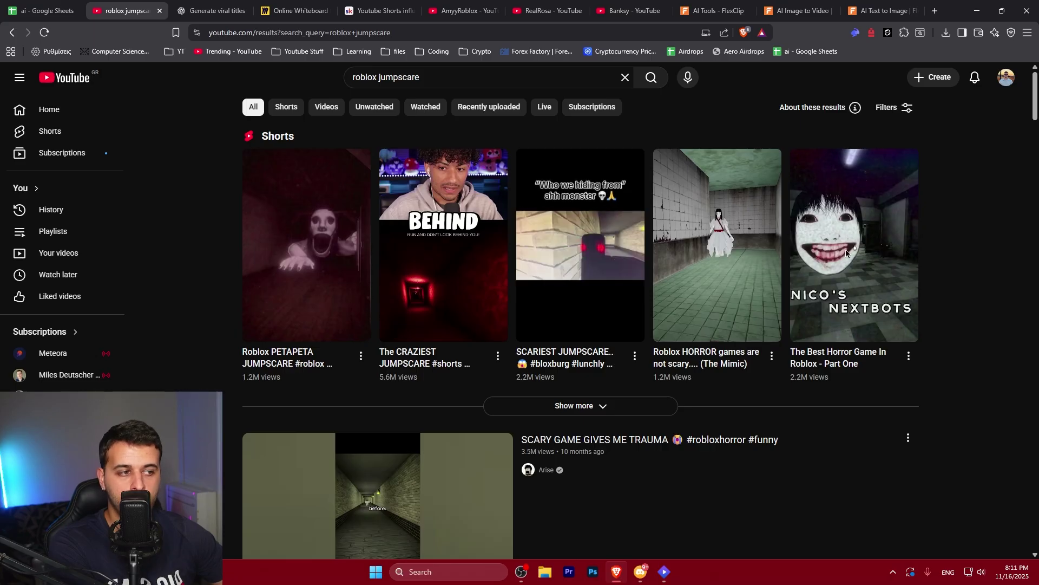
scroll(988, 288, down, 3)
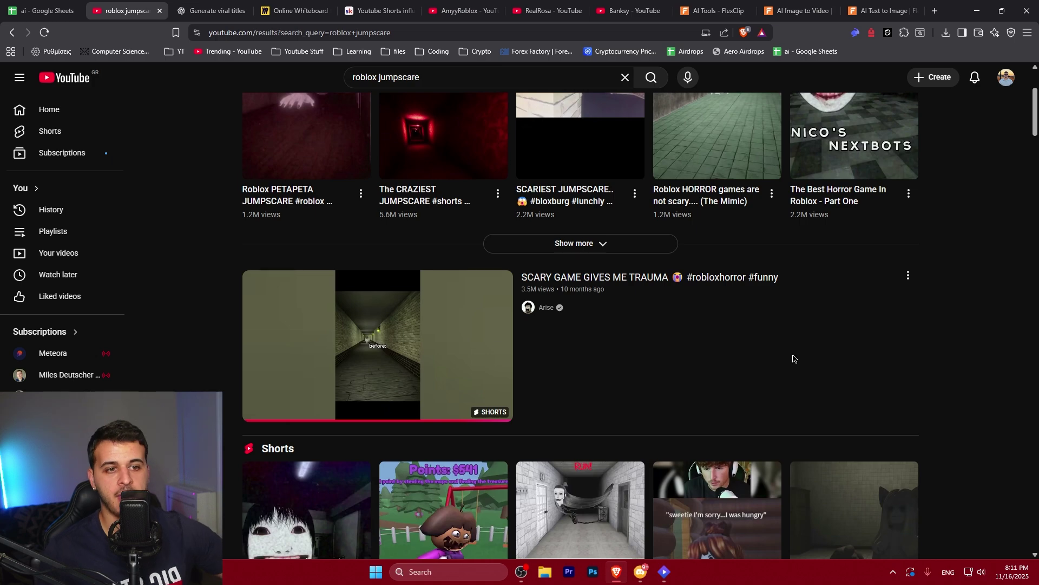
scroll(793, 358, up, 1)
scroll(793, 358, up, 2)
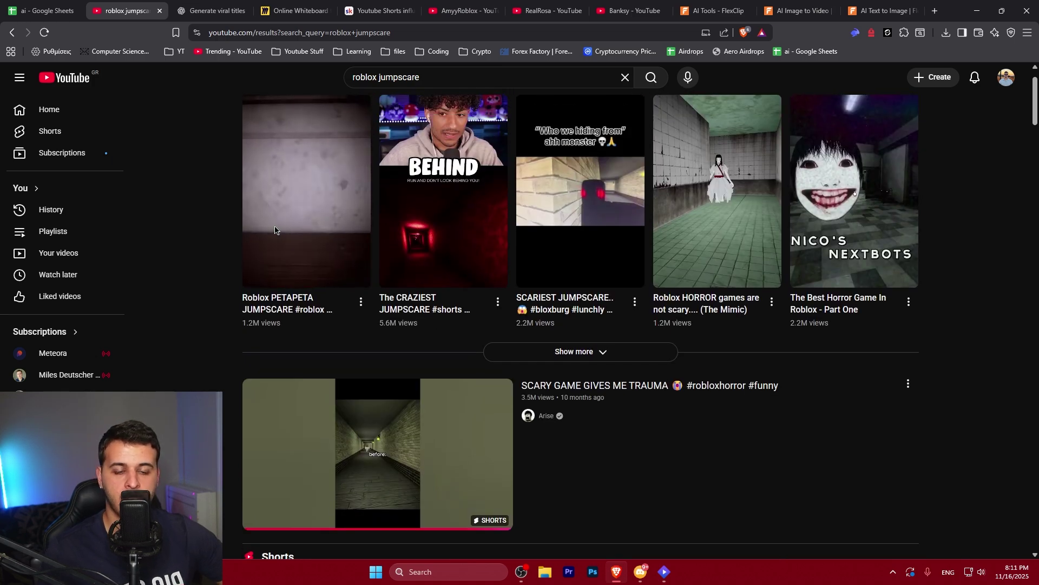
scroll(275, 230, up, 1)
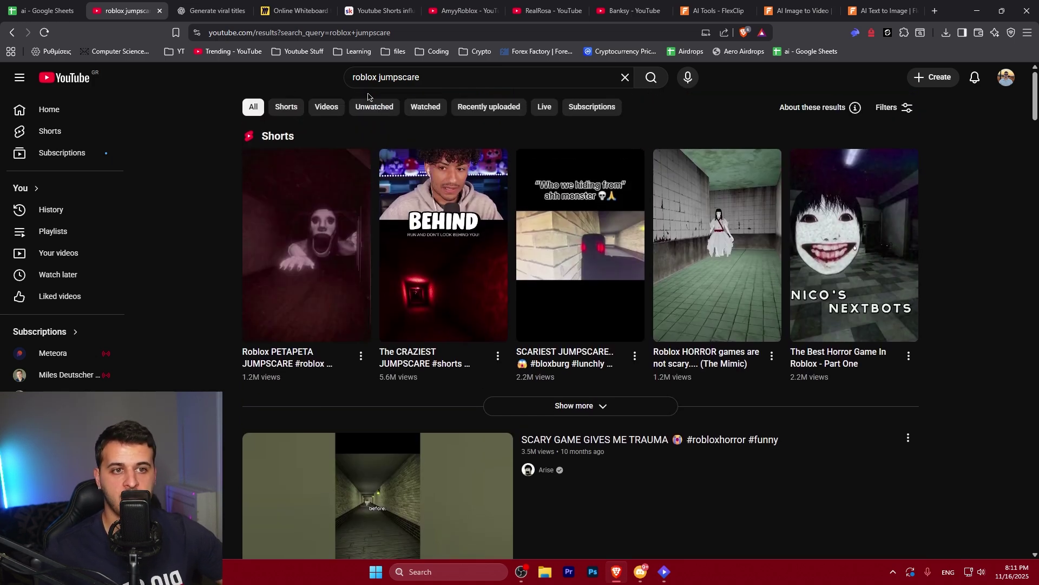
- Return to the ChatGPT conversation and highlight the Scared Reaction prompt
key(ctrl+Tab)
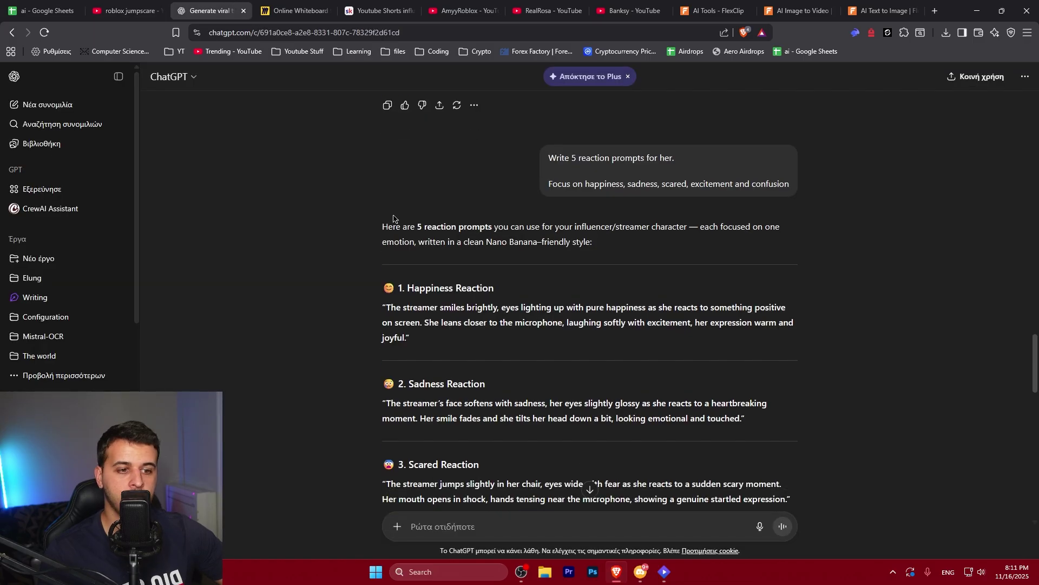
scroll(387, 294, down, 5)
scroll(410, 349, up, 2)
drag(408, 275, 477, 279)
drag(382, 294, 791, 315)
click(792, 317)
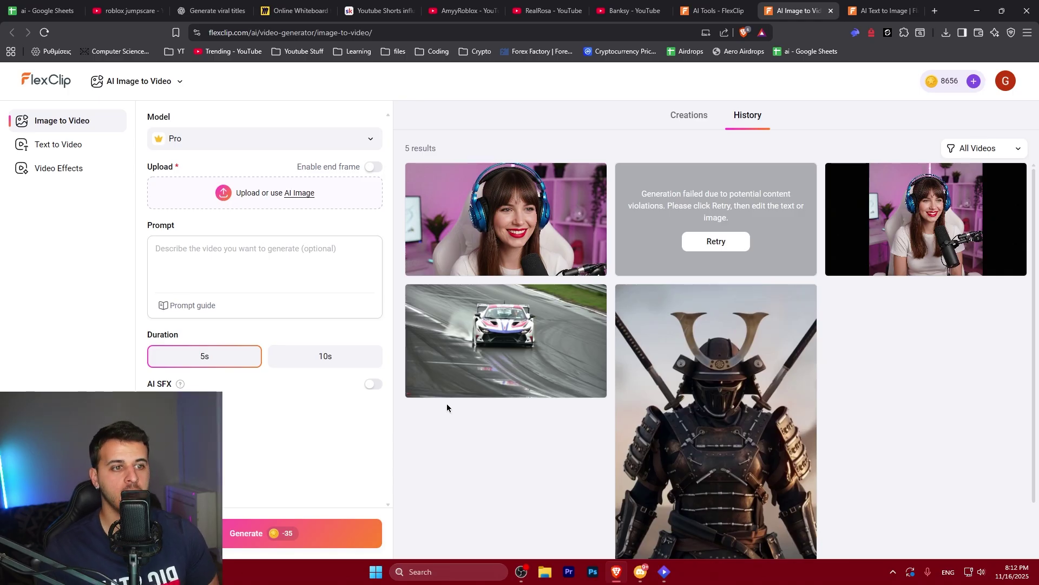
- Check the FlexClip AI Text to Image creations and open the Image category of the AI Tools
click(883, 10)
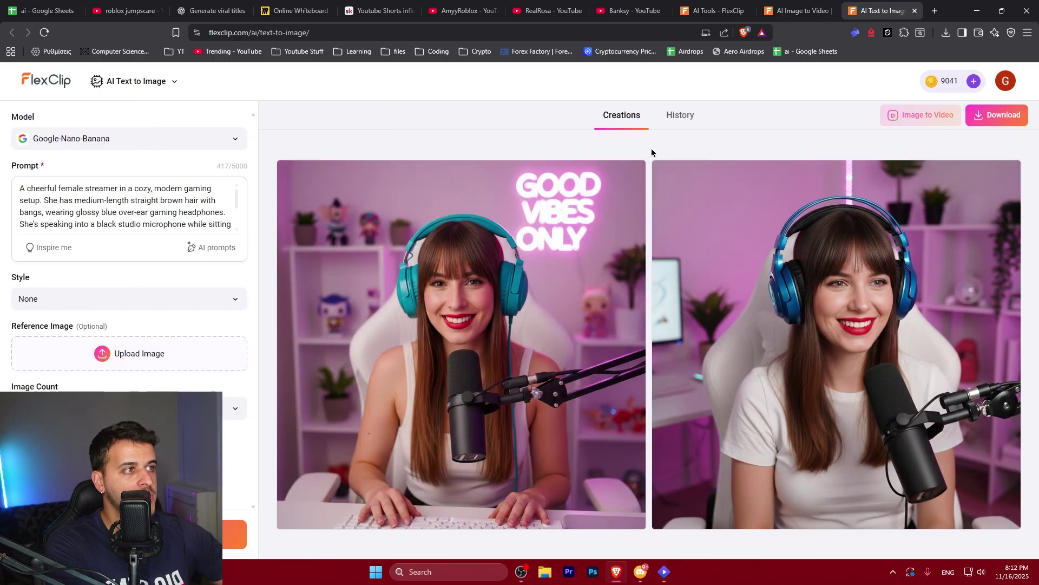
click(713, 10)
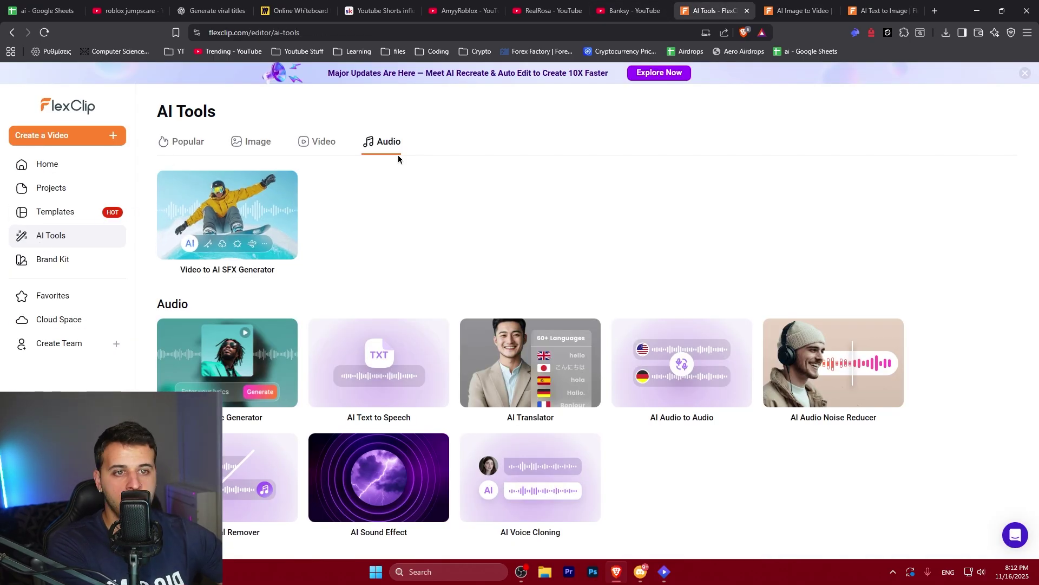
click(237, 143)
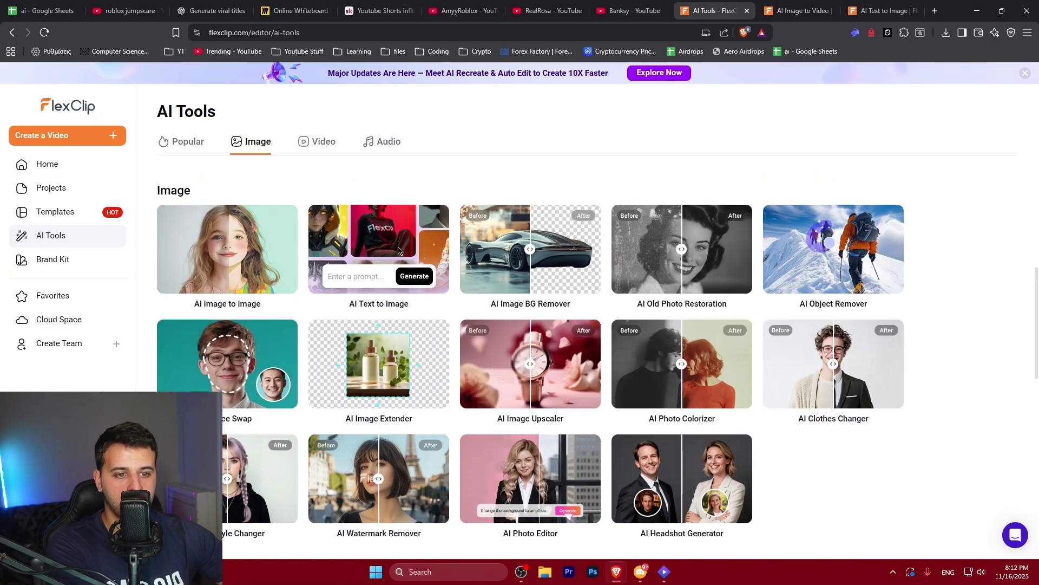
- Return to the FlexClip AI Text to Image page and review the available image generation models
click(883, 10)
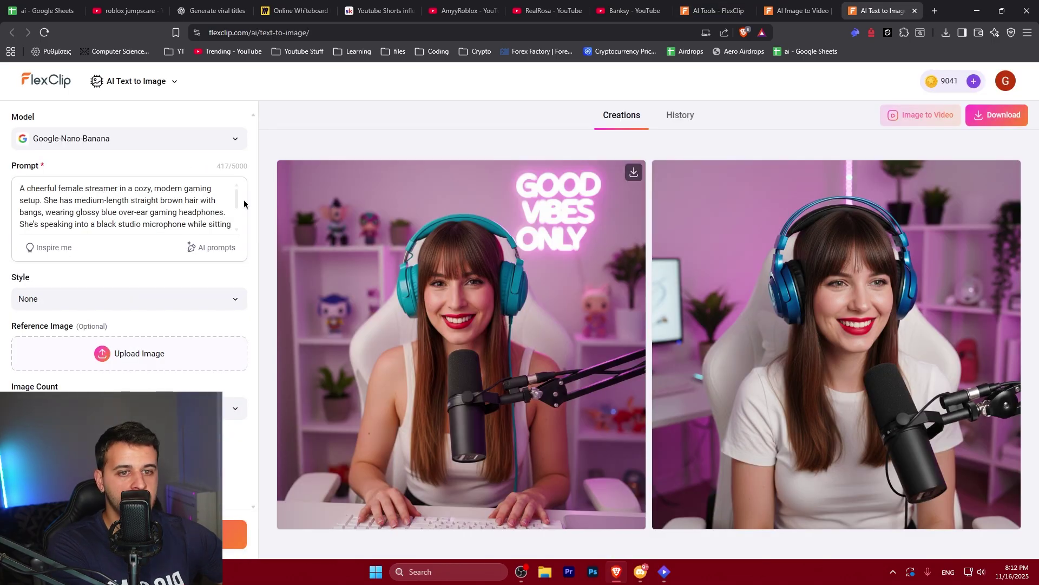
click(43, 139)
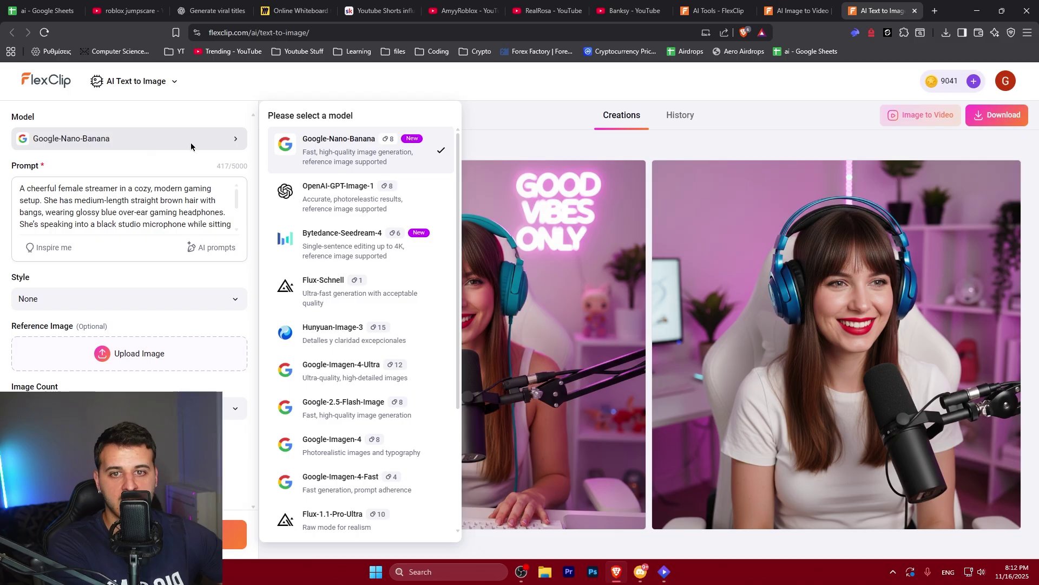
click(491, 97)
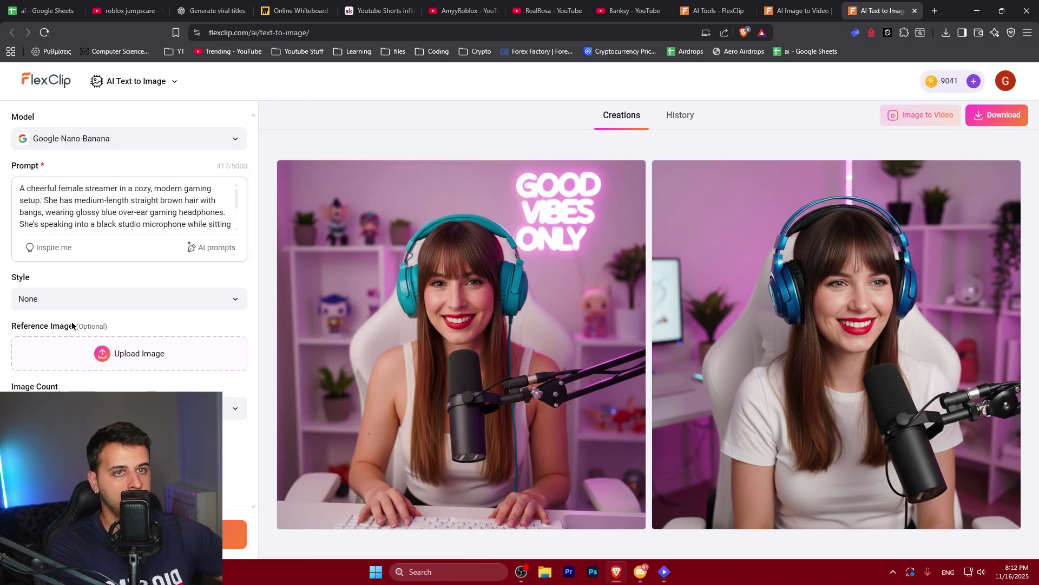
- Glance at the Skool lesson, return to AI Text to Image and highlight the entire streamer prompt
click(379, 10)
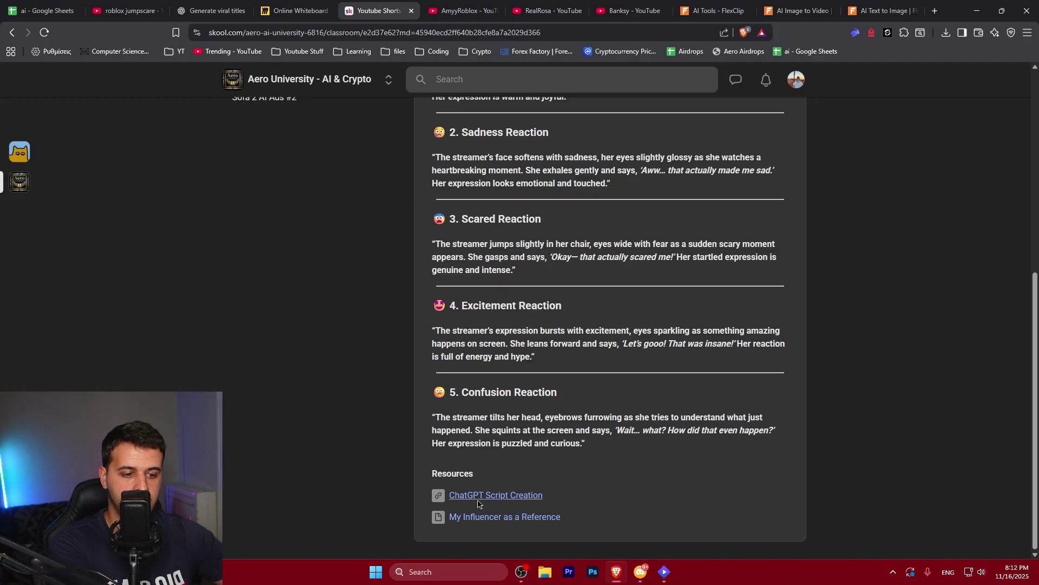
click(882, 11)
click(80, 199)
key(ctrl+a)
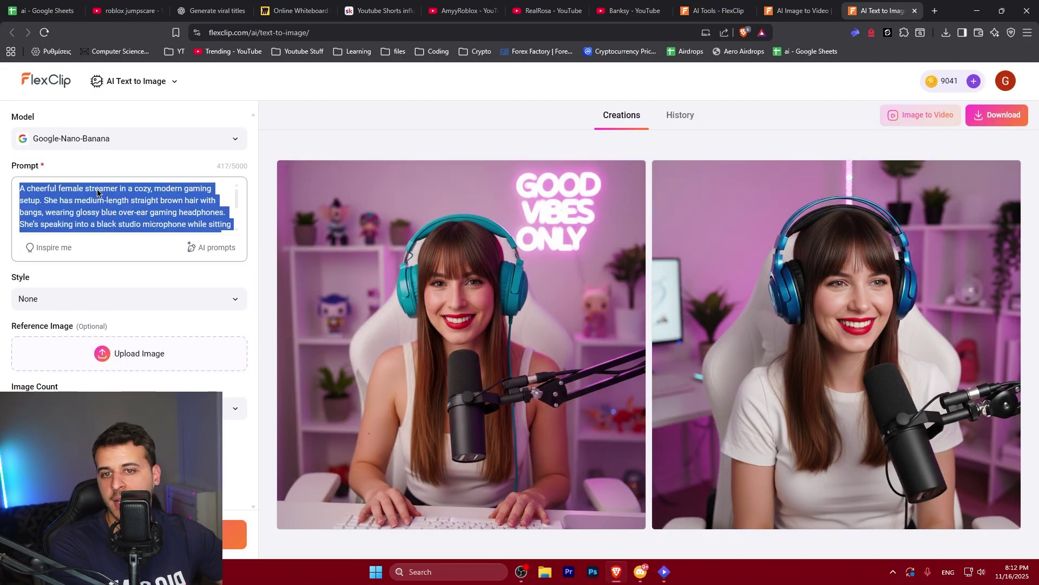
- Find the AI Avatar Image Prompt in the Skool lesson "Youtube Shorts influencer Automation" and highlight its full paragraph
click(211, 10)
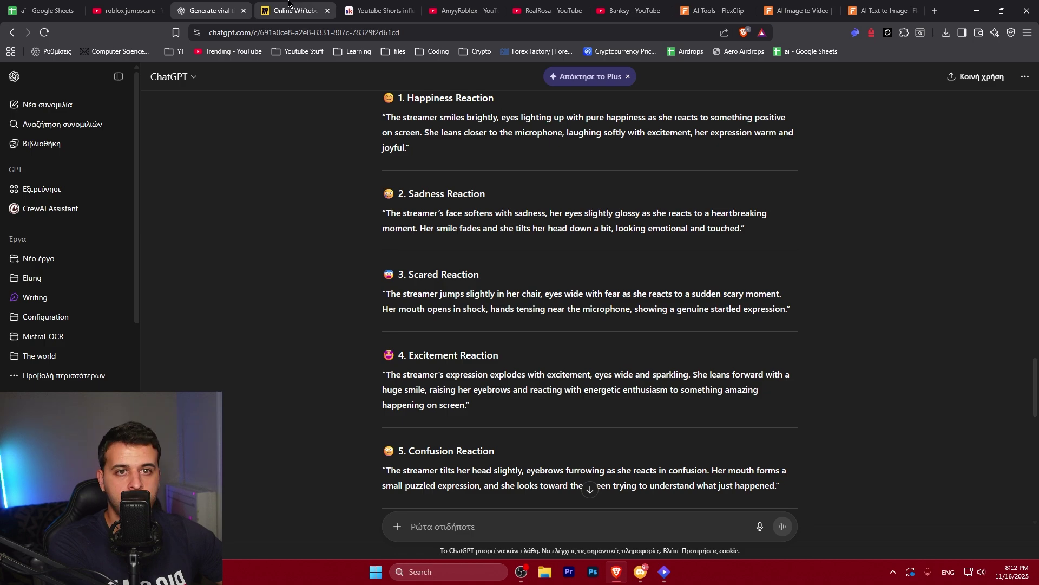
click(372, 11)
scroll(428, 340, up, 6)
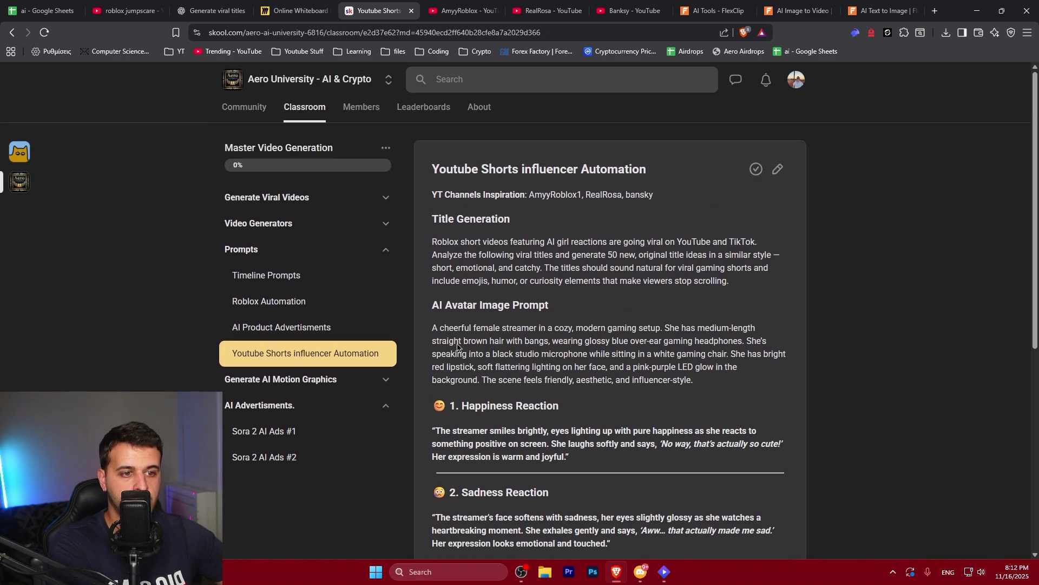
drag(441, 309, 558, 315)
click(460, 310)
drag(432, 328, 725, 383)
click(726, 383)
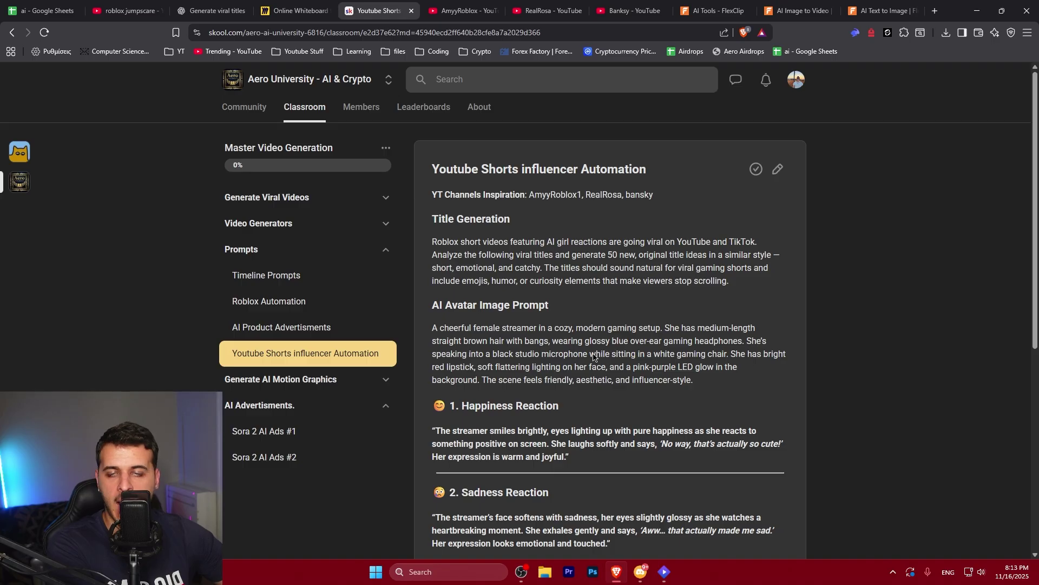
triple_click(594, 356)
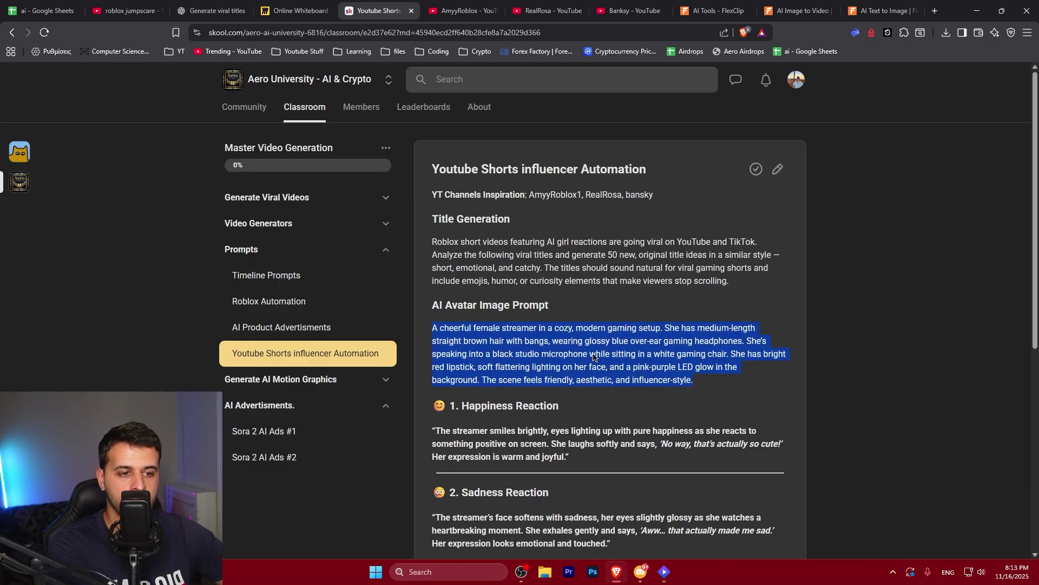
- Set the image count to 4 in FlexClip AI Text to Image
click(882, 11)
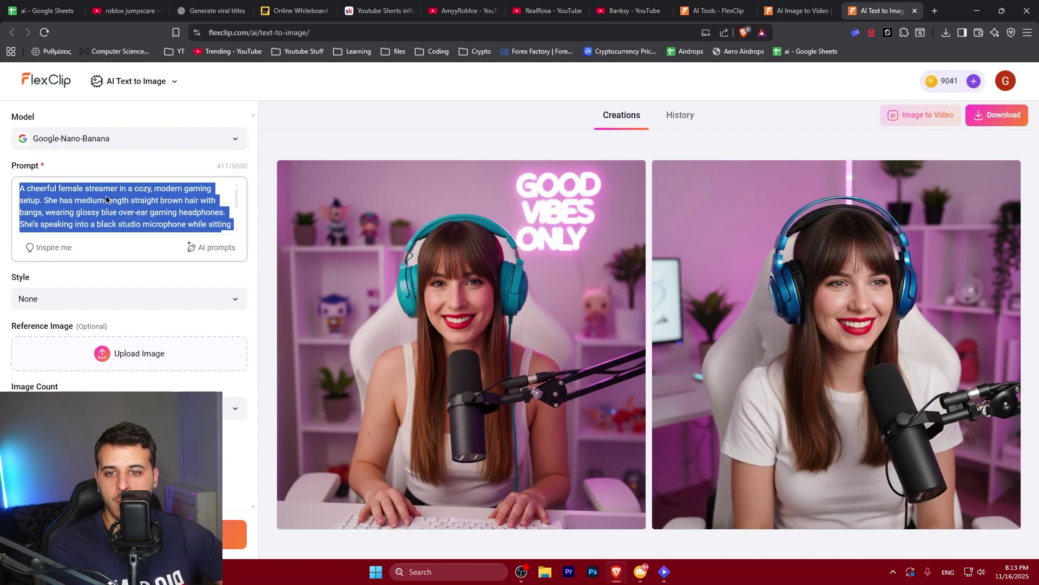
click(129, 408)
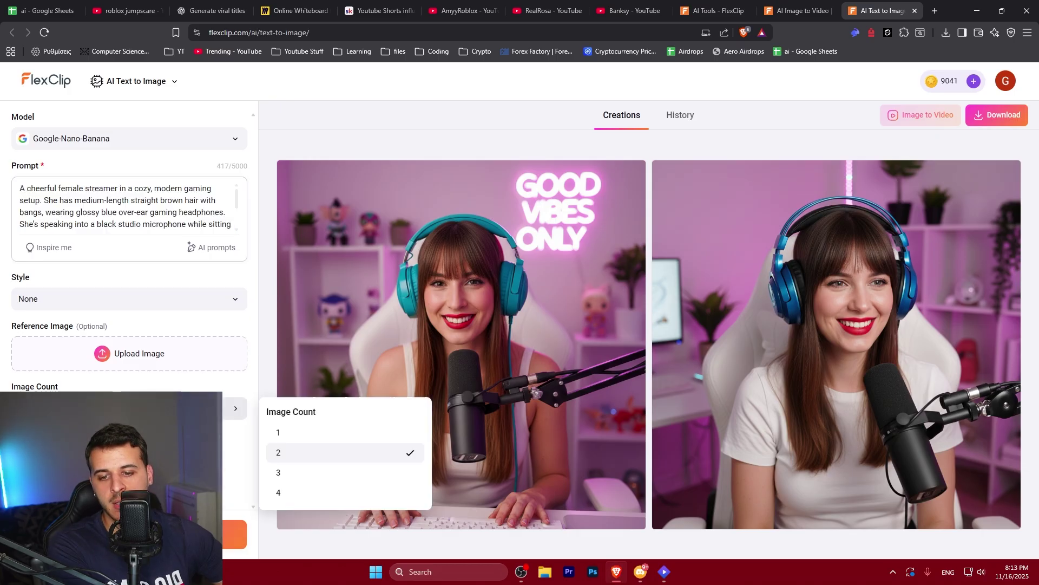
click(287, 492)
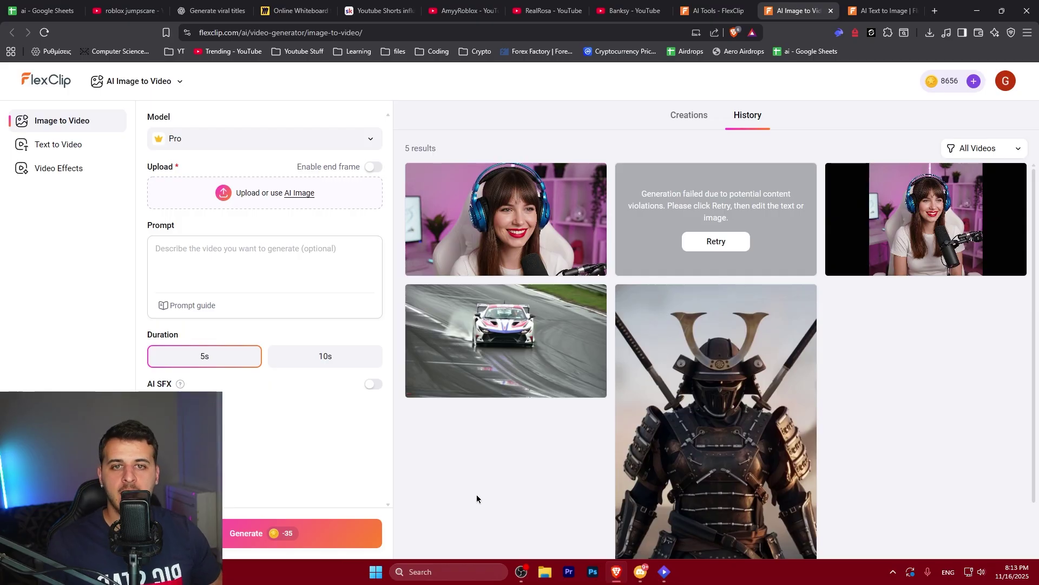
- Show the Video category of the FlexClip AI Tools and open the AI Video Generator
click(715, 10)
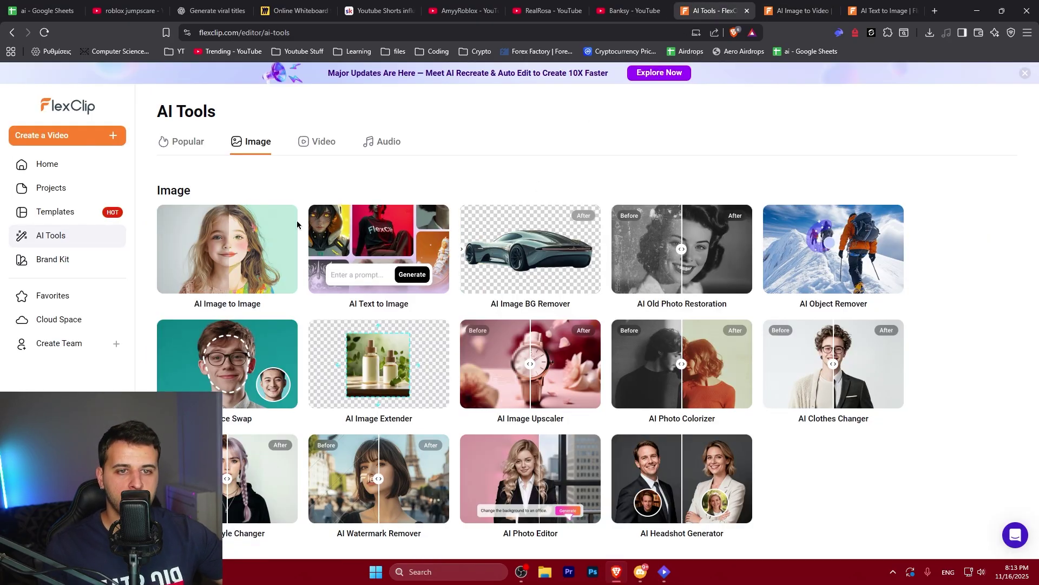
click(319, 140)
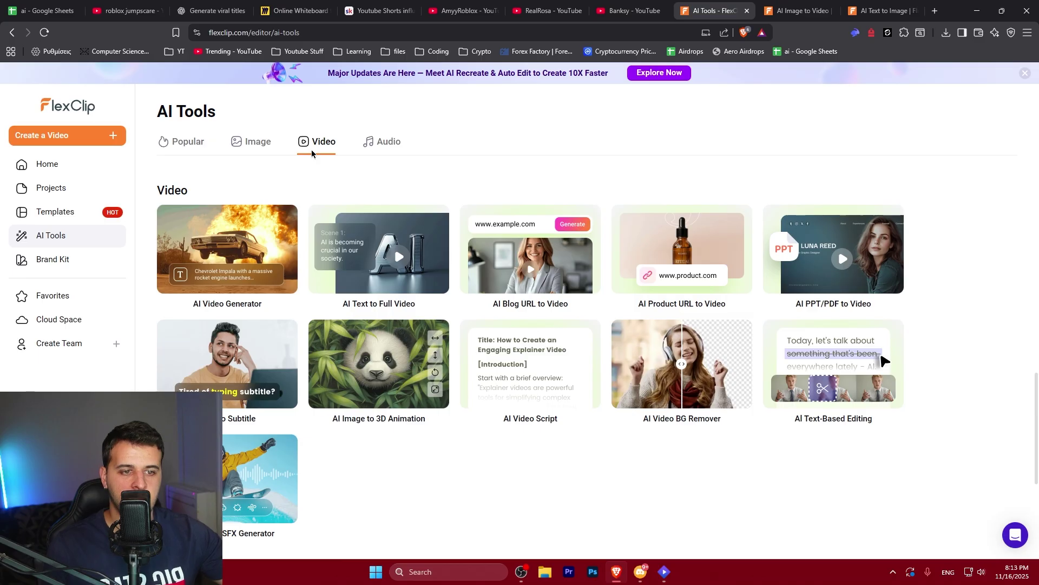
click(246, 271)
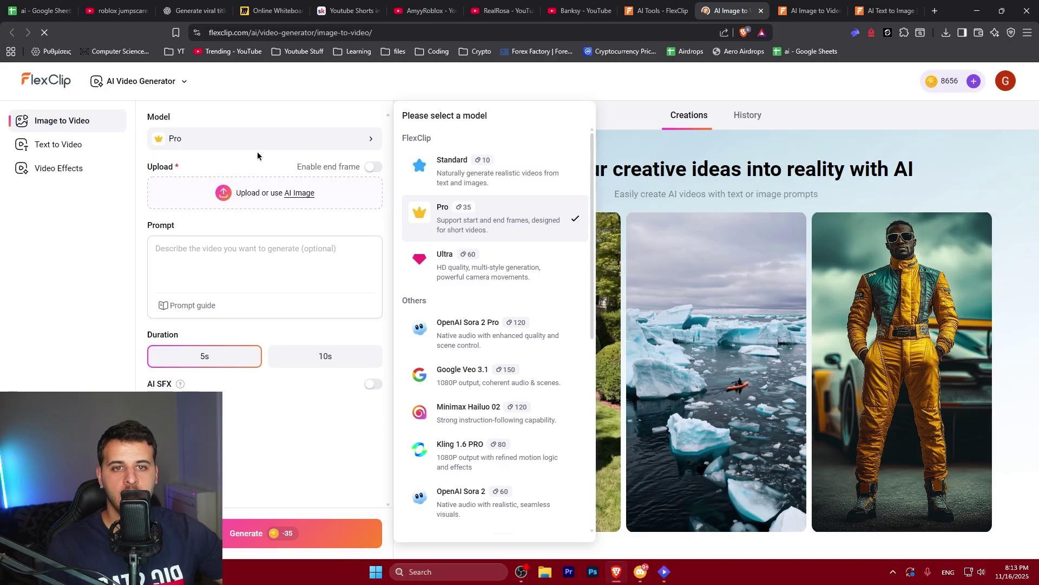
- Choose the Google Veo 3.1 model, look through the remaining video models and close this generator page
click(269, 142)
click(319, 145)
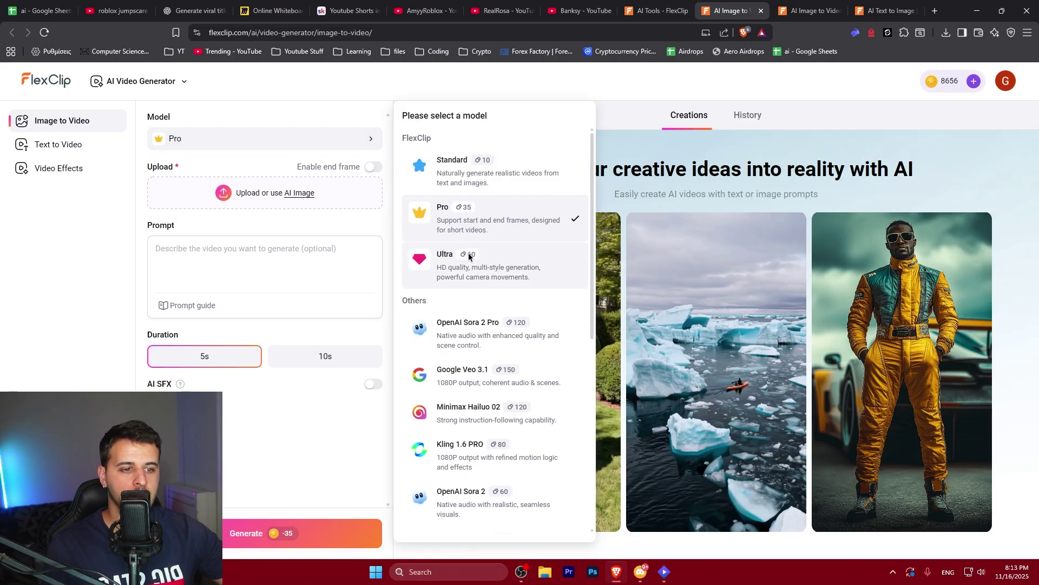
click(484, 378)
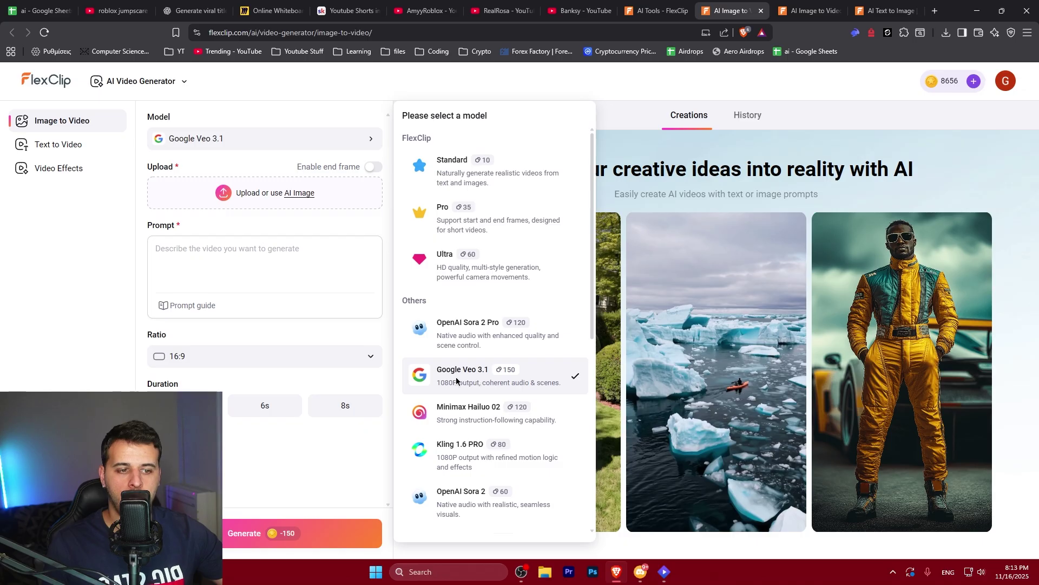
scroll(479, 374, down, 5)
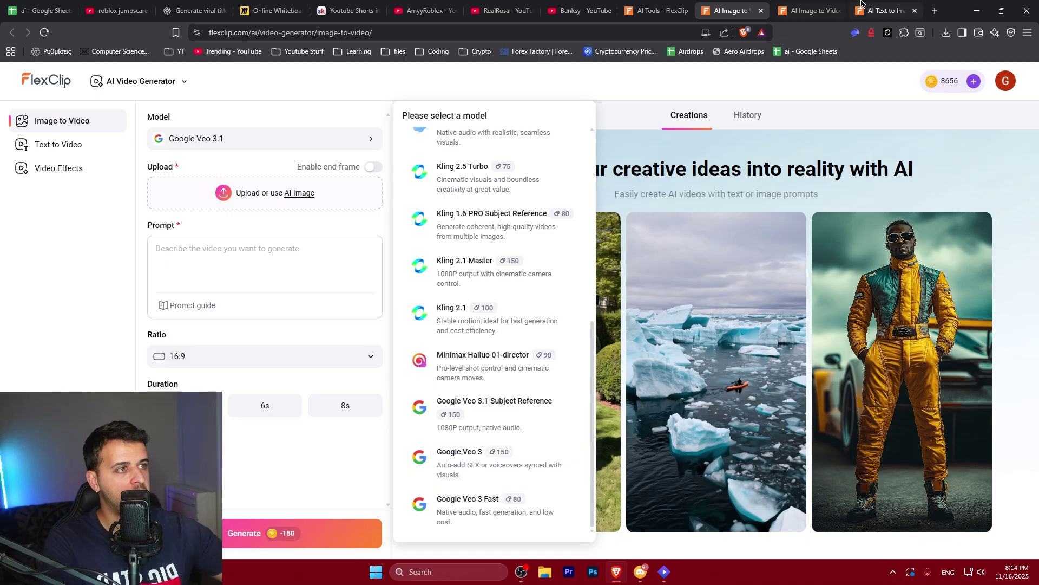
key(ctrl+w)
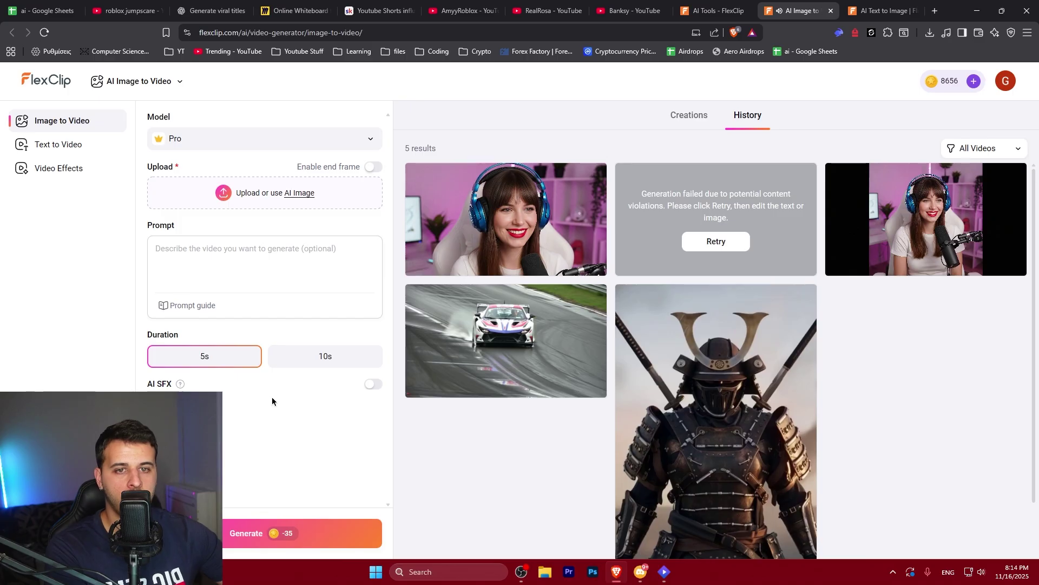
- Set the AI Image to Video model to Google Veo 3.1 and the duration to 6s, keeping the 16:9 ratio
click(152, 132)
click(445, 366)
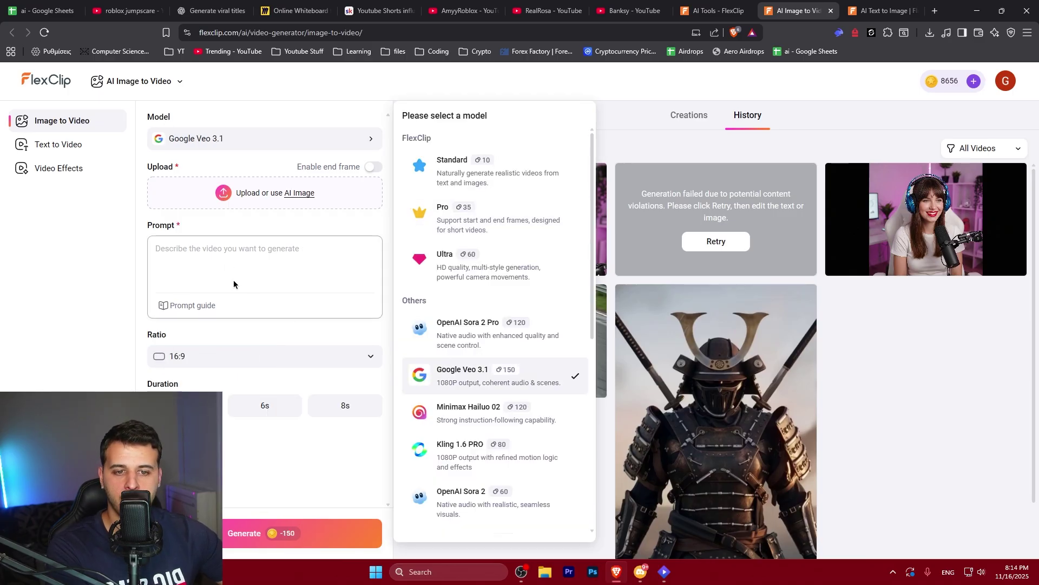
click(229, 262)
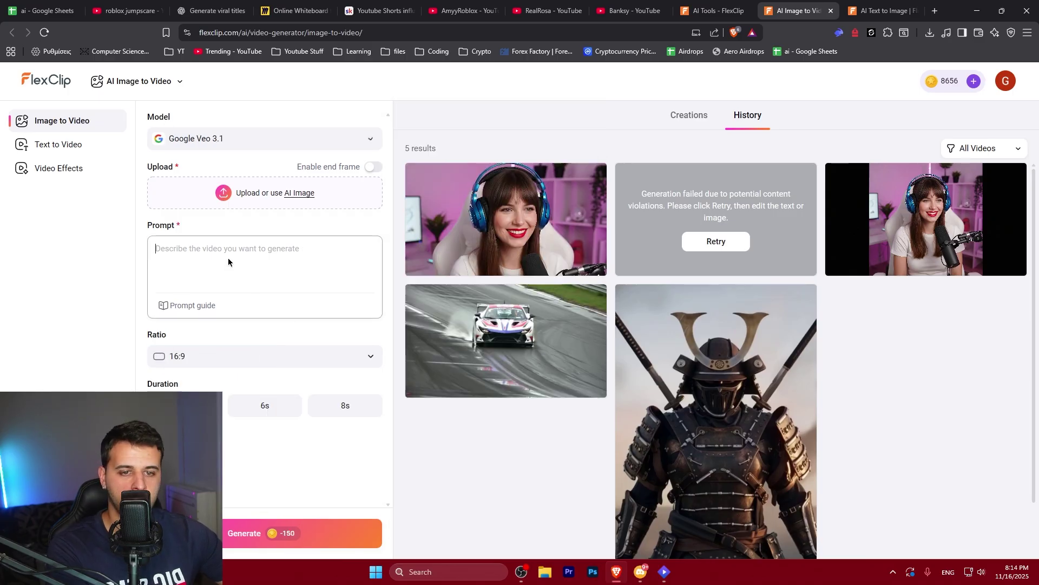
click(271, 407)
click(343, 406)
click(284, 406)
click(287, 365)
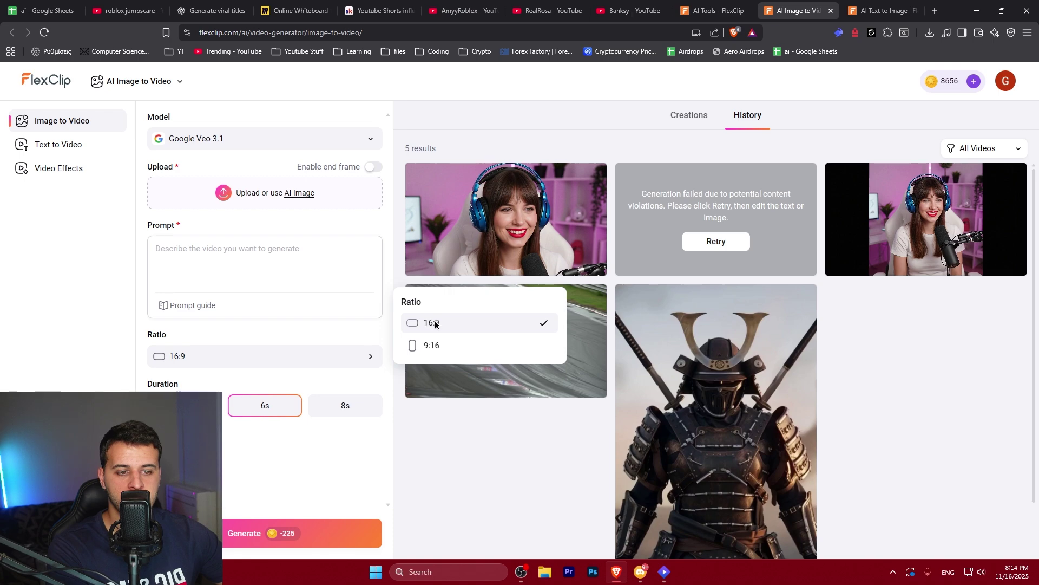
click(271, 356)
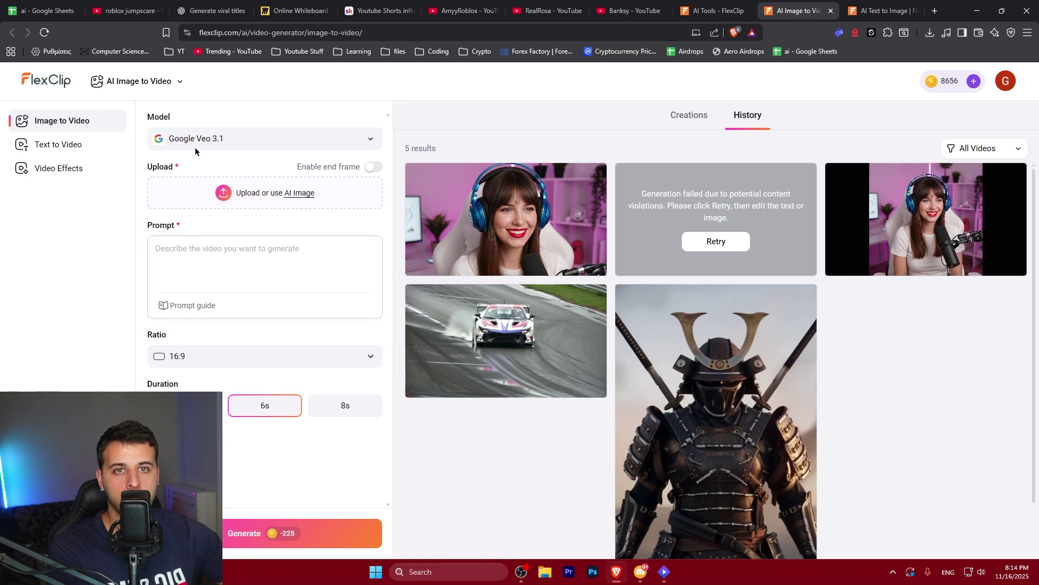
- Review the reaction prompts in the Skool lesson and highlight the text from Sadness Reaction through Confusion Reaction
click(211, 10)
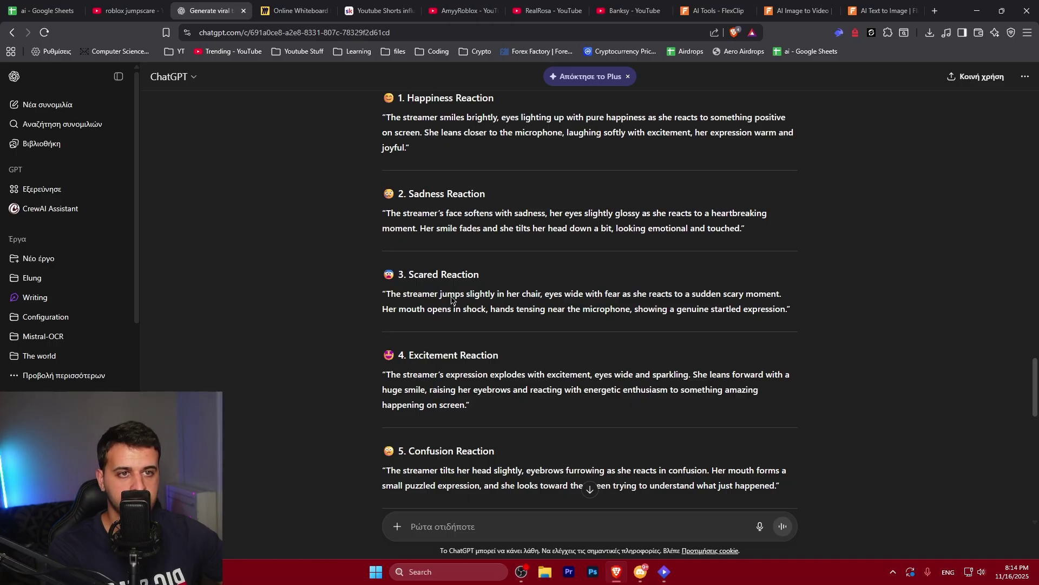
click(379, 11)
scroll(430, 191, down, 3)
drag(430, 190, 666, 482)
click(664, 484)
scroll(650, 479, down, 3)
drag(617, 456, 437, 212)
scroll(437, 212, up, 1)
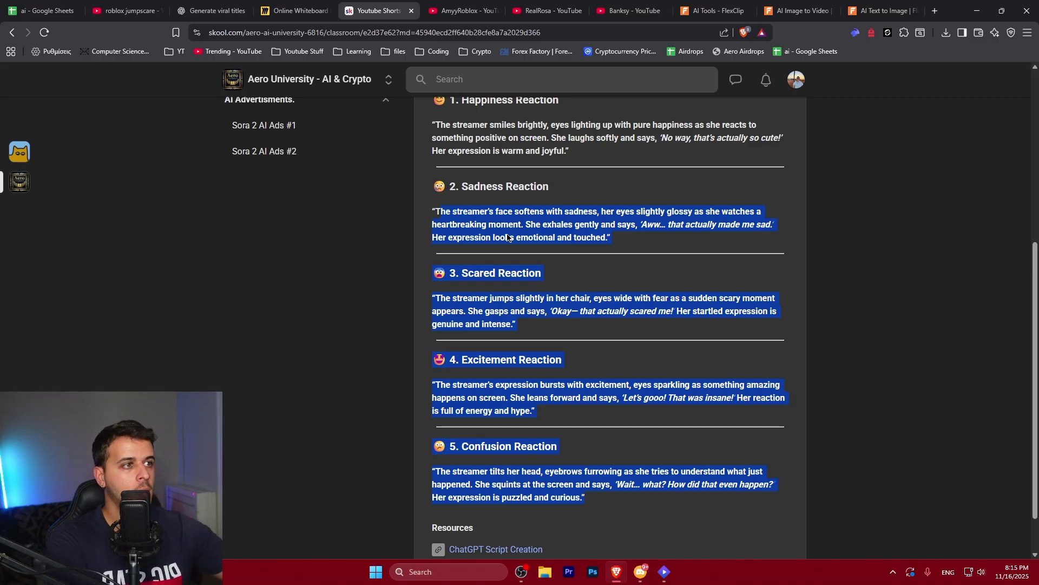
- Download the first streamer video in the AI Image to Video history as an MP4 in the Downloads folder
click(799, 11)
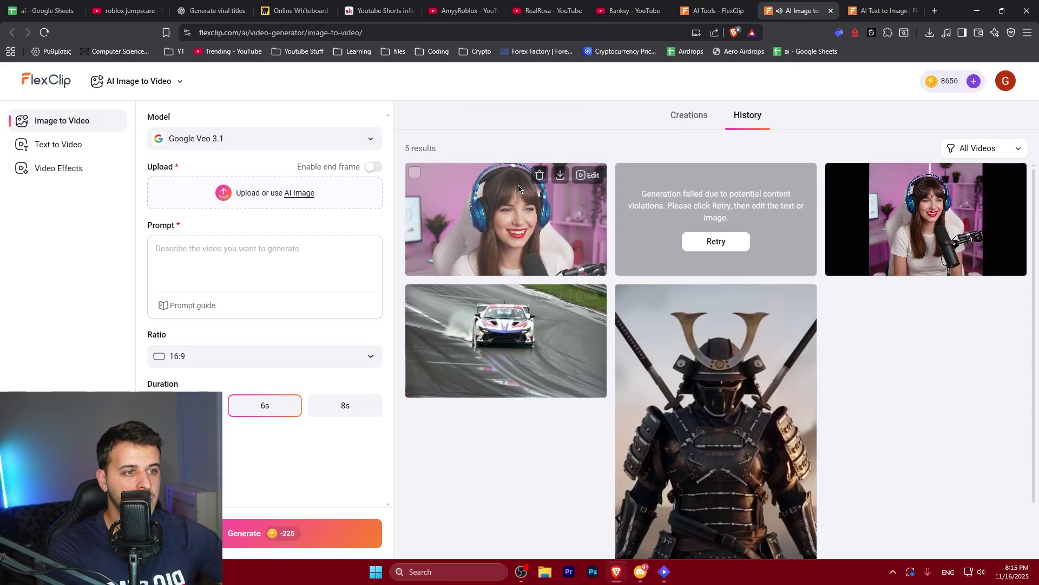
click(560, 174)
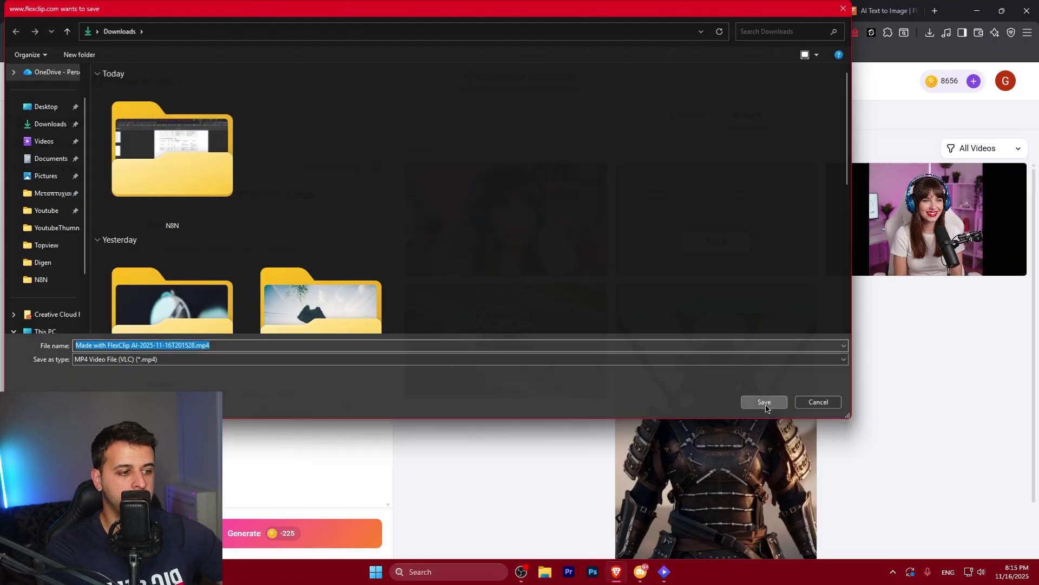
click(764, 401)
- Play the scared reaction video from the history in full screen, then close its preview
click(504, 241)
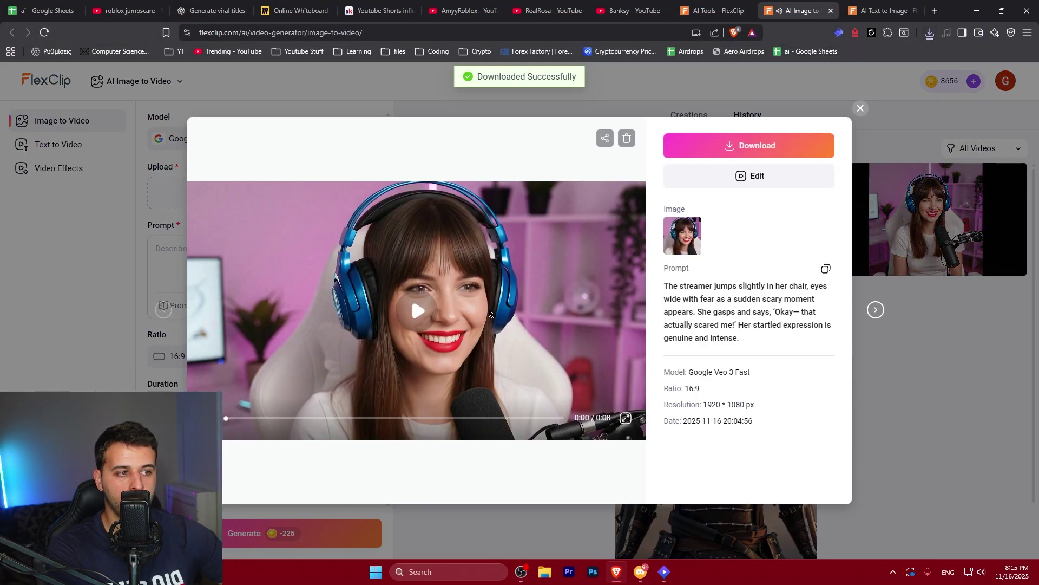
double_click(445, 361)
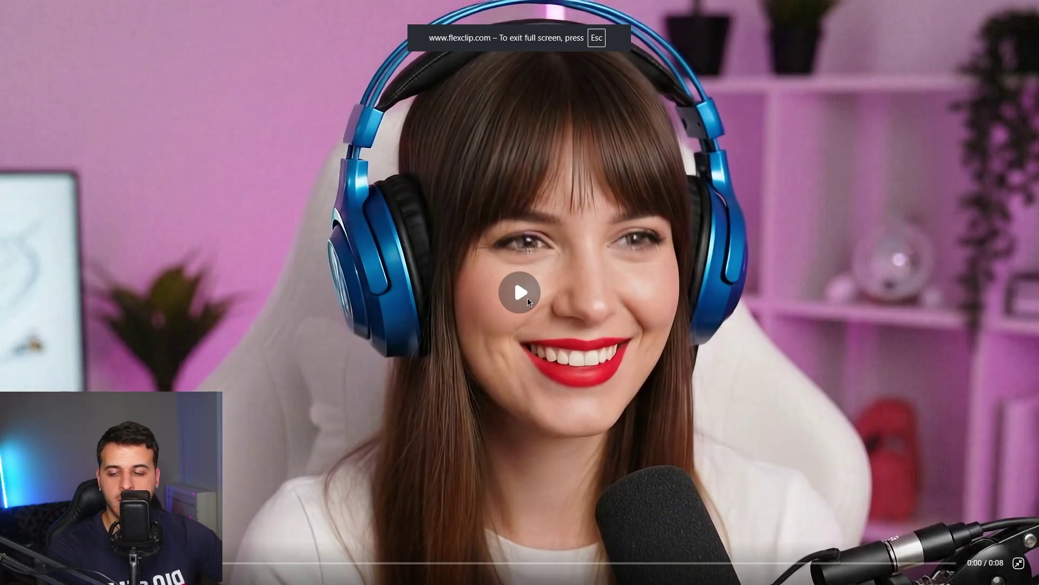
click(527, 298)
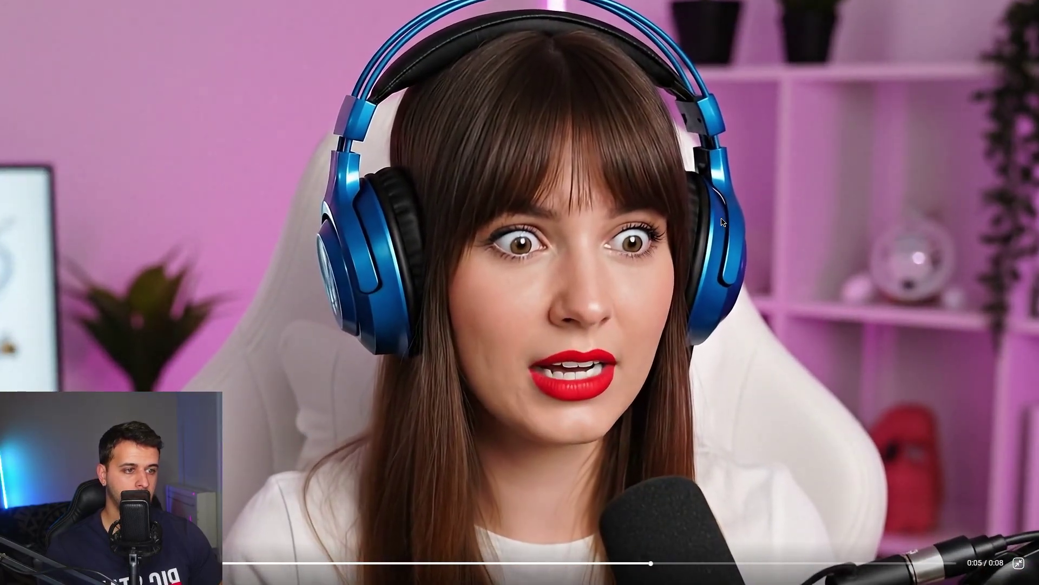
key(Escape)
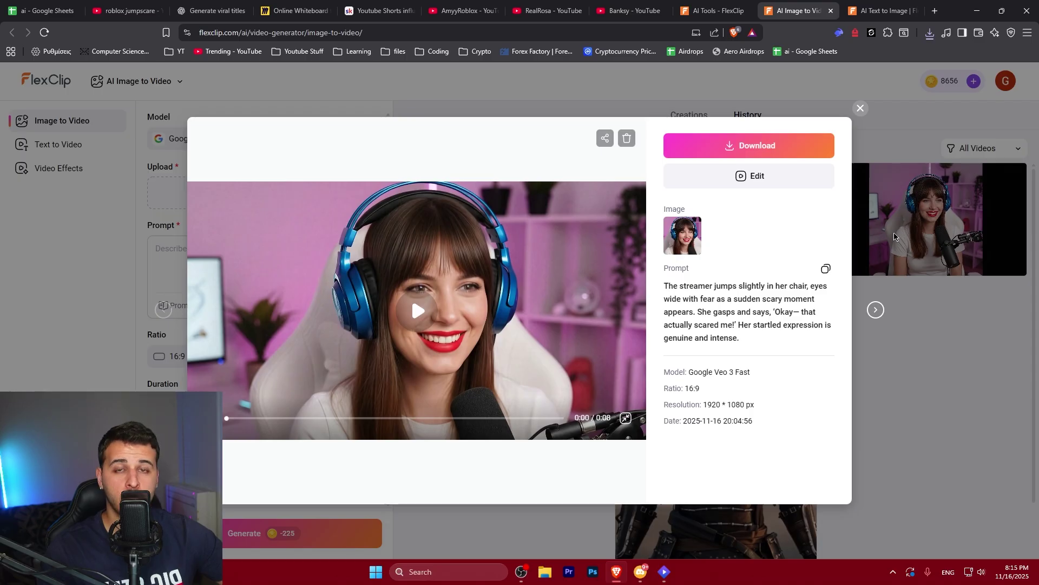
click(860, 108)
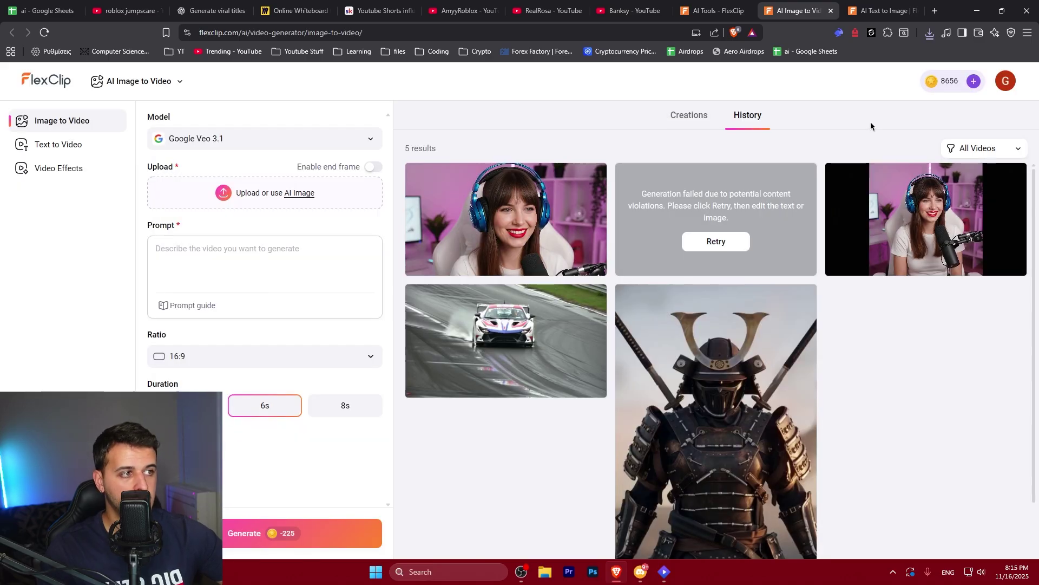
- Watch the excitement reaction video from the history in full screen and close its details
click(977, 210)
double_click(518, 303)
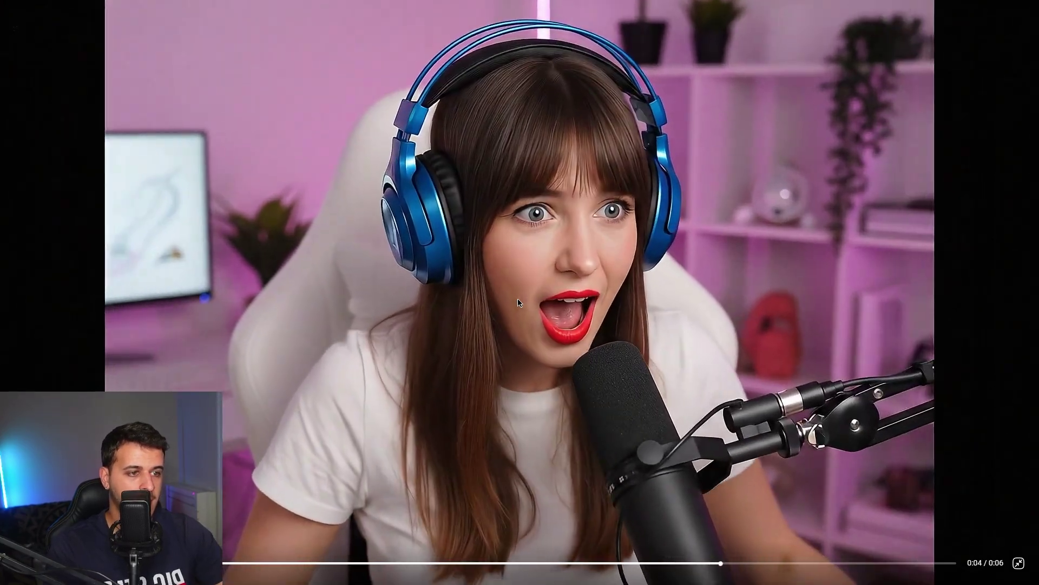
key(Escape)
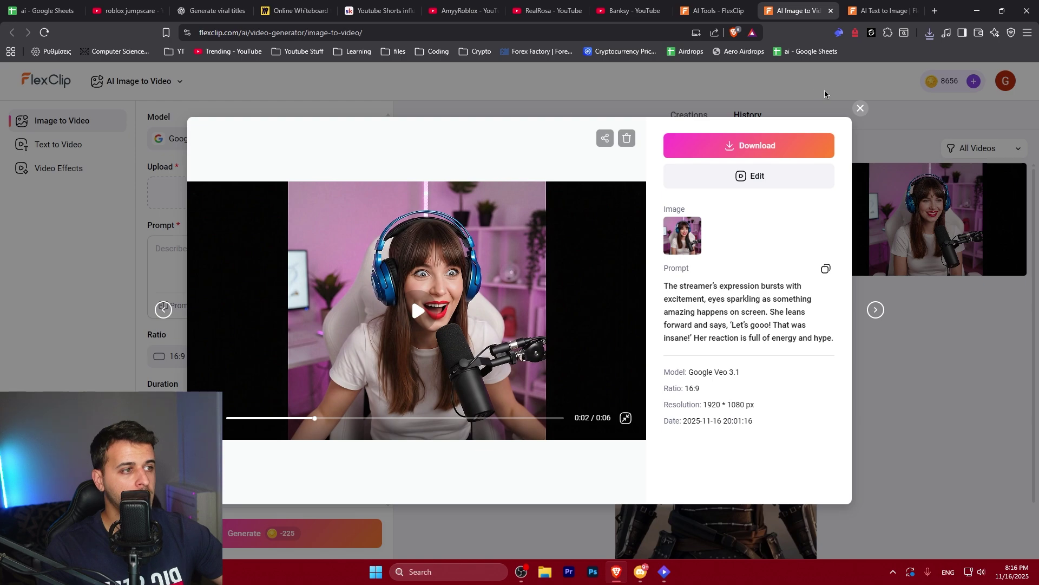
click(859, 109)
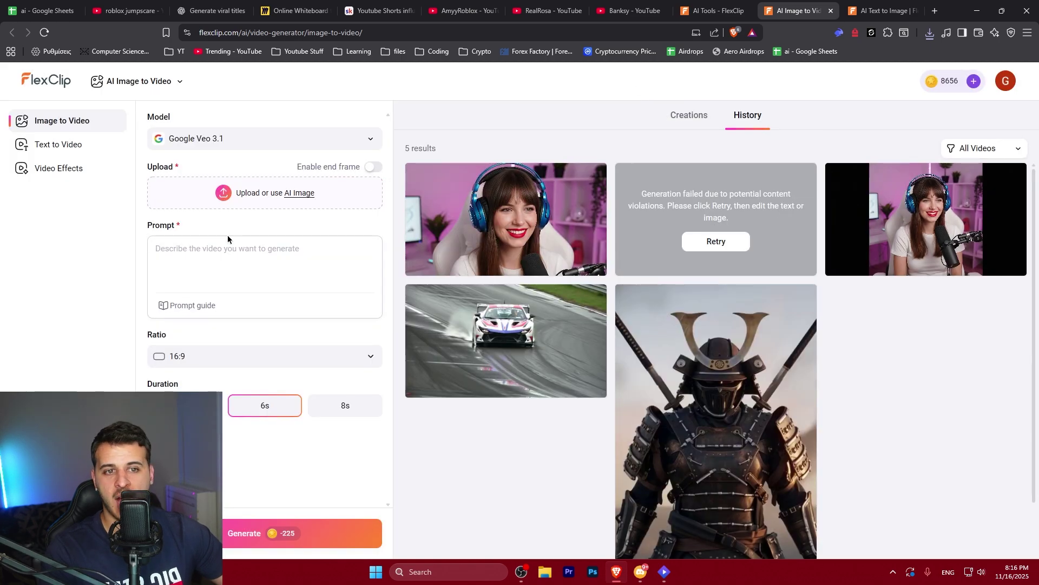
- Try to download the first streamer video from the history, then cancel the save
click(557, 172)
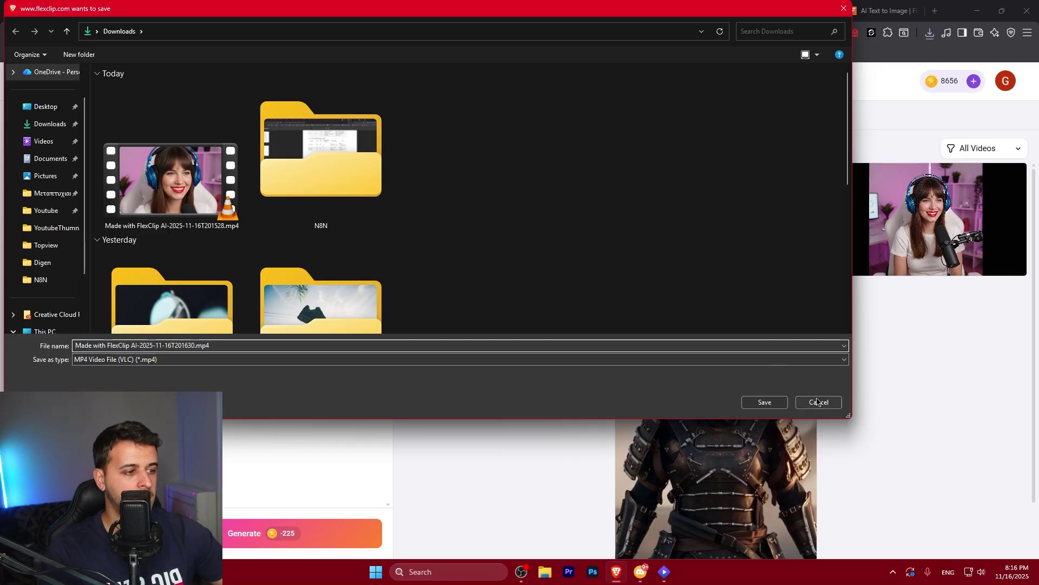
click(818, 402)
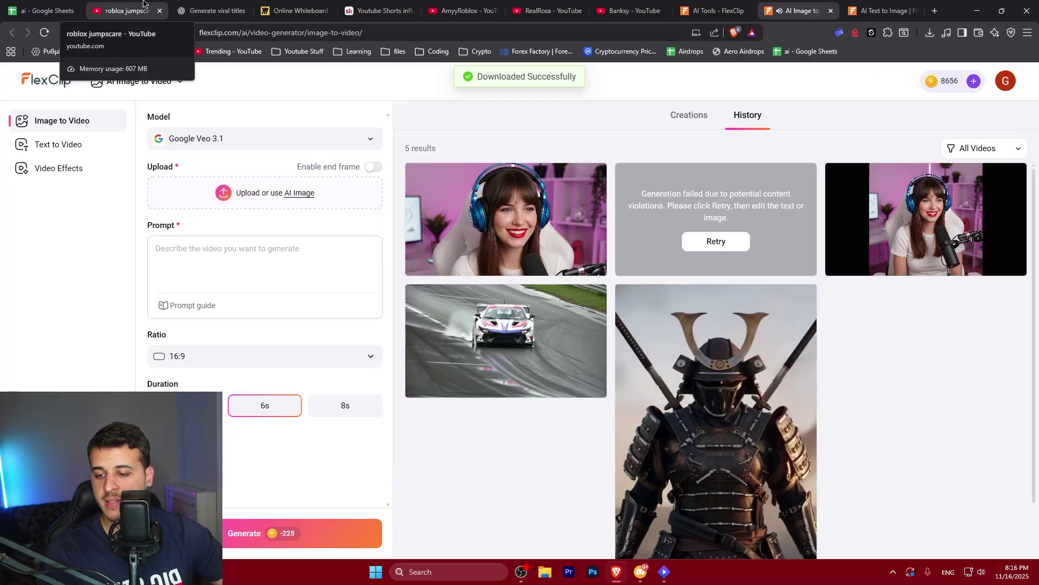
- Open the Roblox PETAPETA JUMPSCARE Short from the YouTube results for roblox jumpscare
click(143, 7)
click(360, 359)
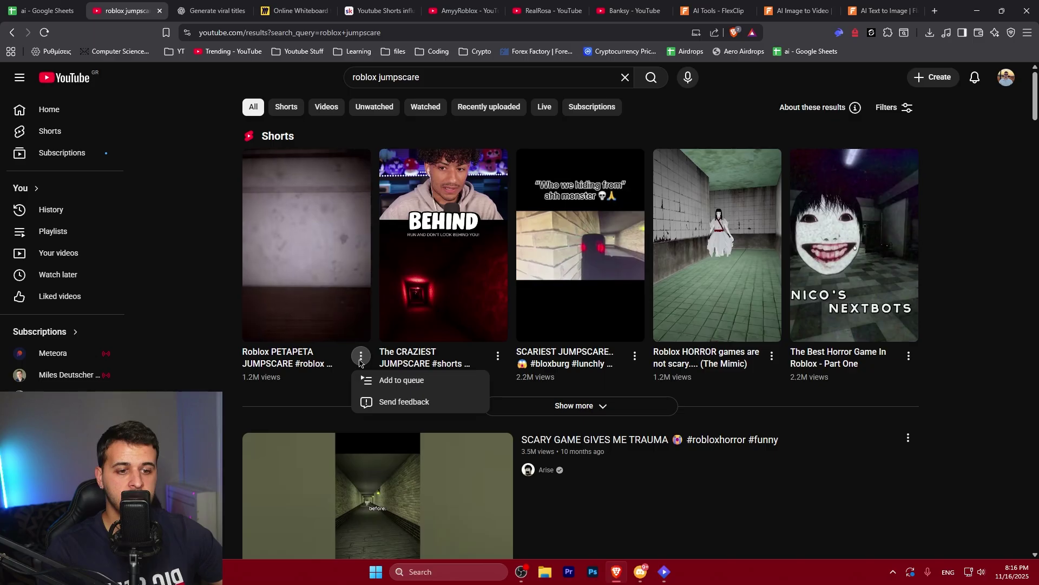
click(312, 246)
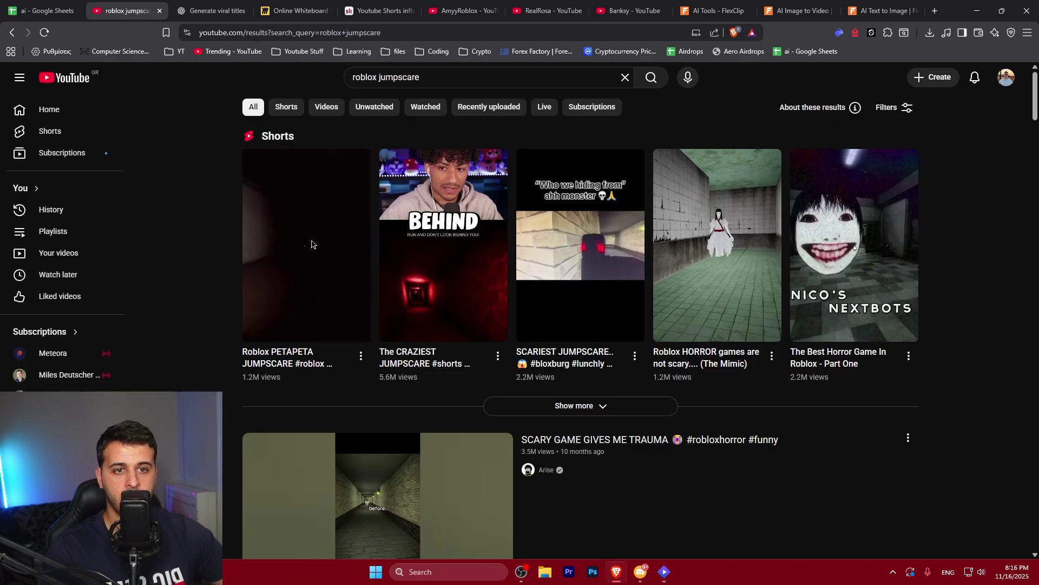
click(311, 244)
- Search the web for "youtube shorts downloader" and open the SaveTube downloader site
key(ctrl+l)
text(youtube shorts downloa)
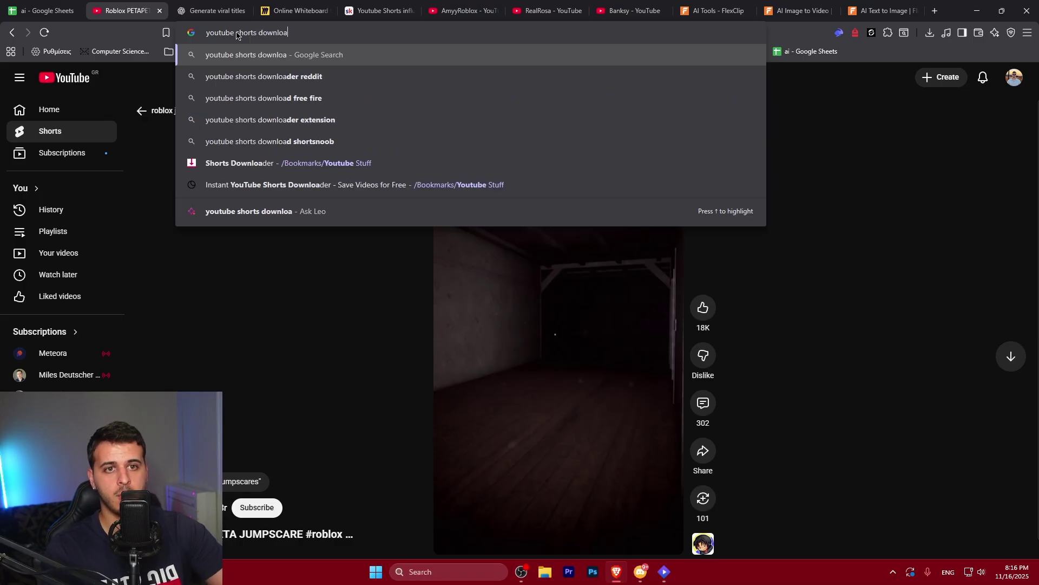
text(der)
key(Return)
click(234, 184)
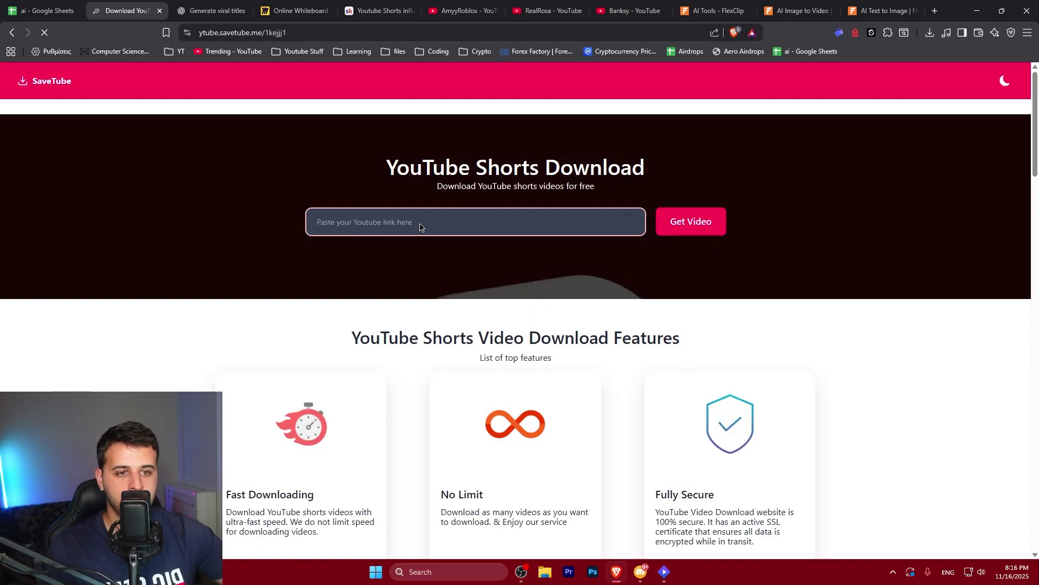
click(421, 228)
text(https://www.youtube.com/shorts/V0x3qROY16U)
click(515, 310)
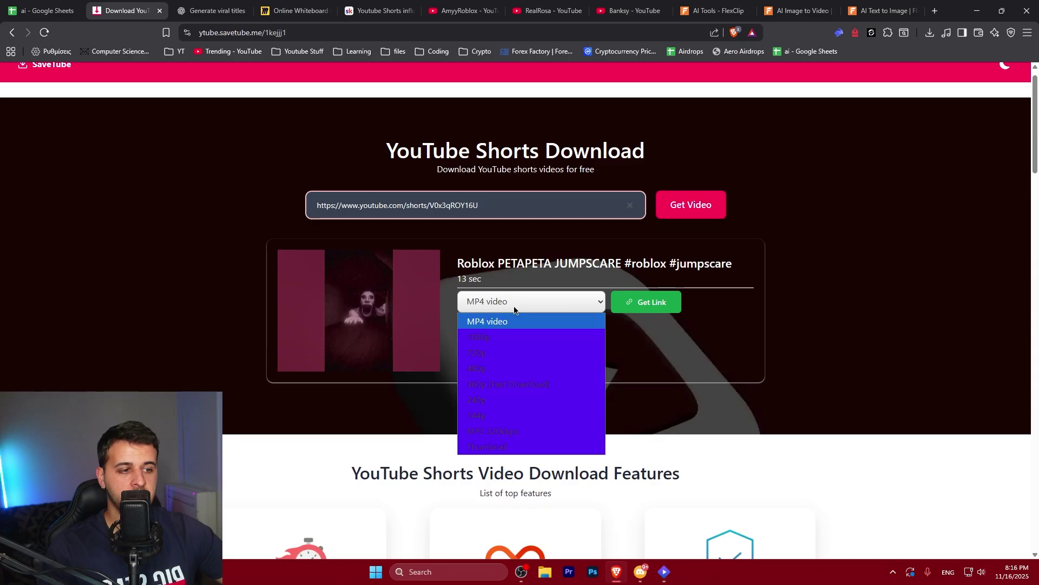
click(481, 337)
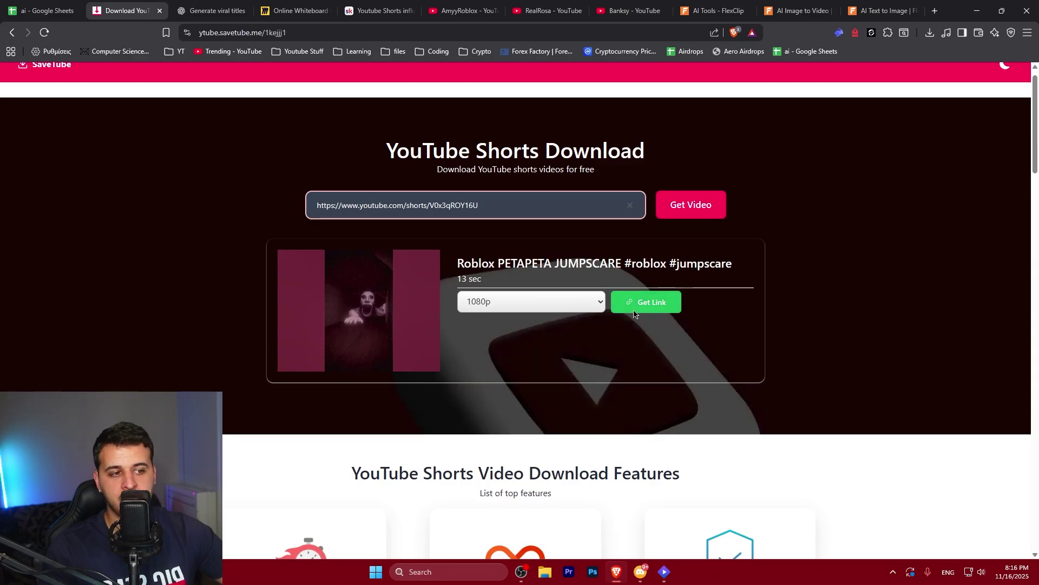
click(622, 305)
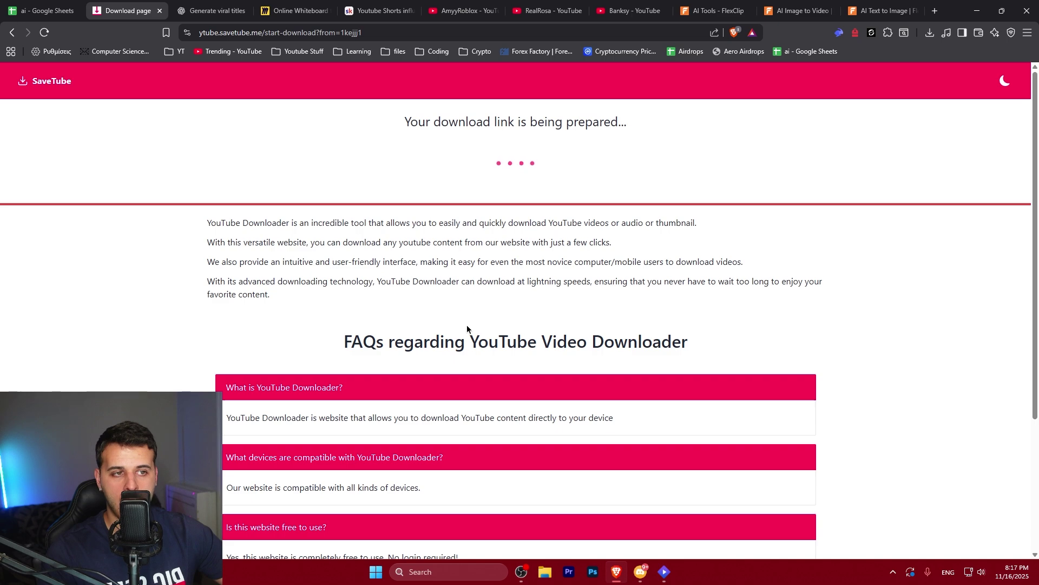
click(522, 178)
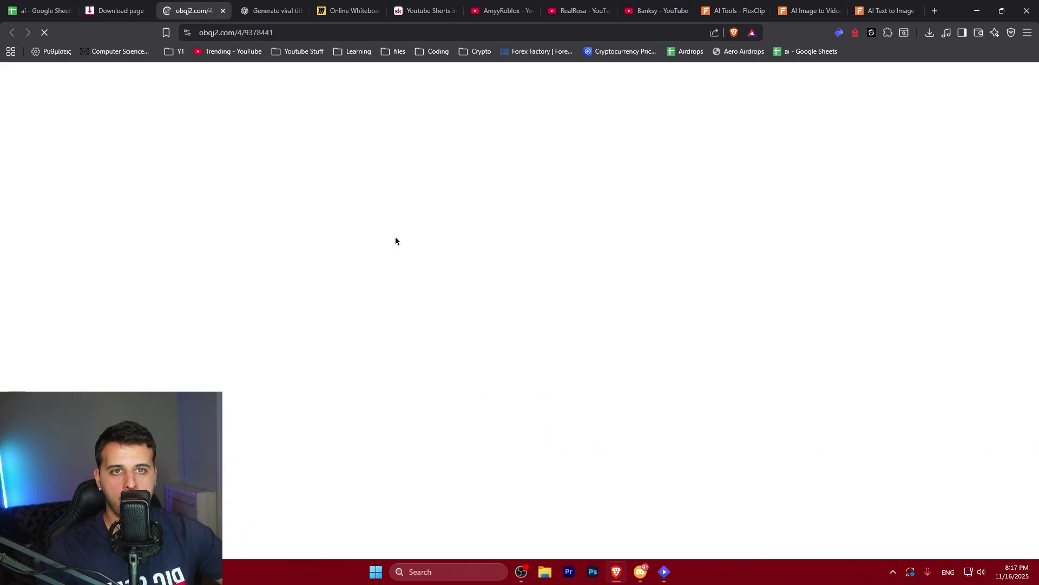
click(768, 404)
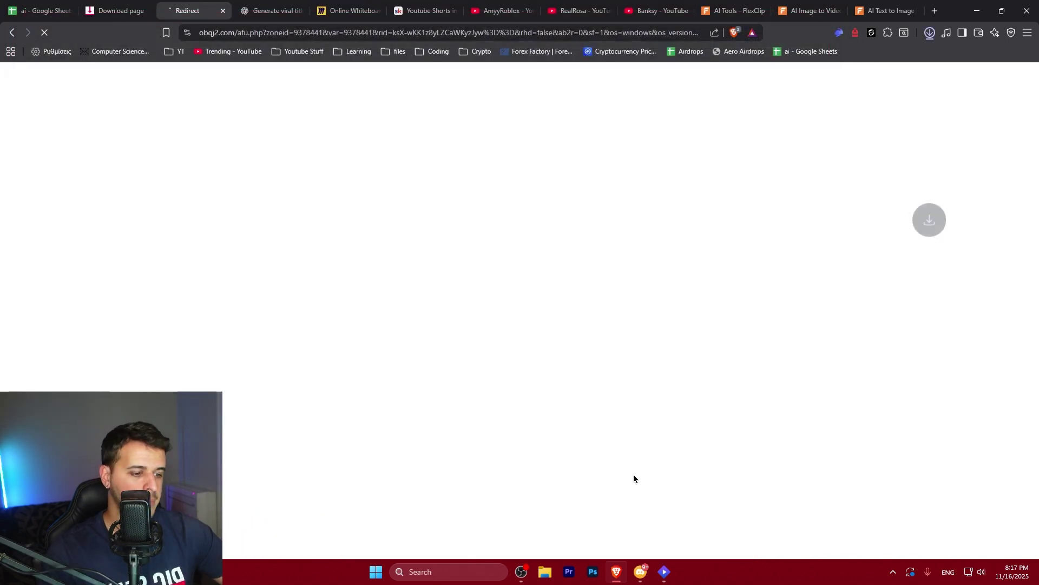
- Close the ad redirect page, the title and whiteboard pages, and the SaveTube download page
click(225, 11)
click(225, 11)
click(224, 12)
click(196, 11)
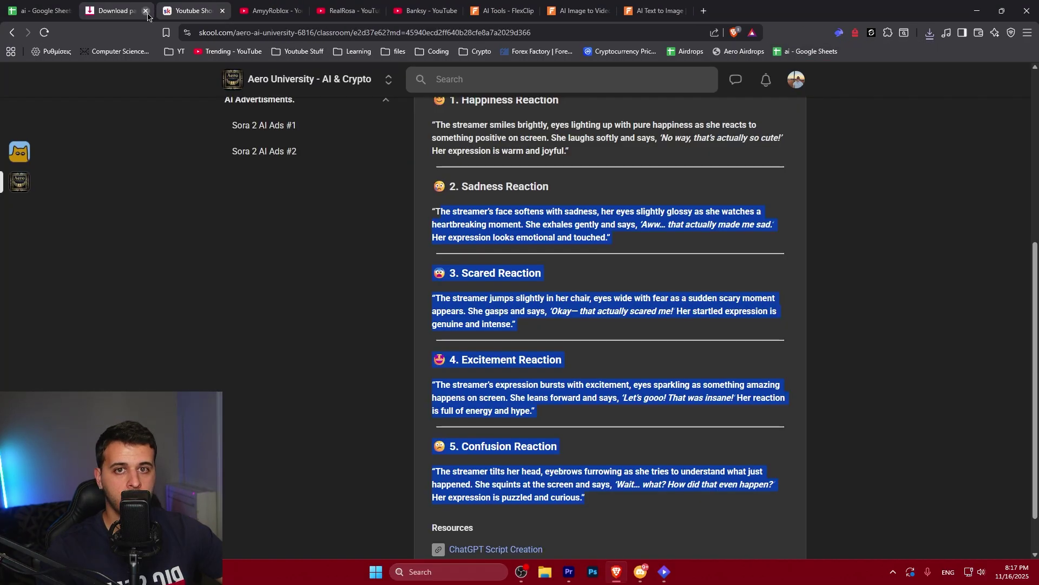
click(147, 10)
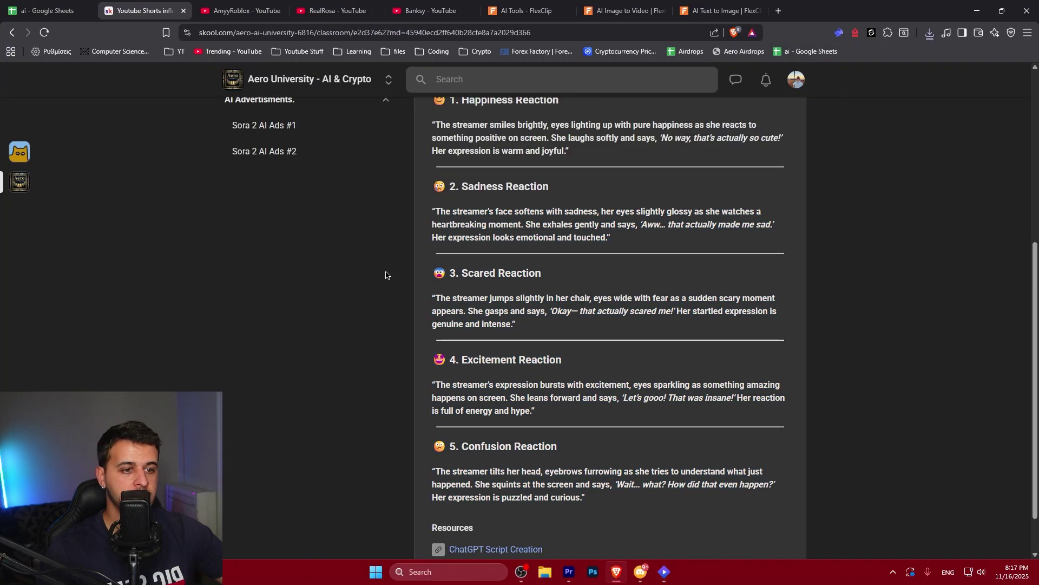
scroll(386, 275, down, 1)
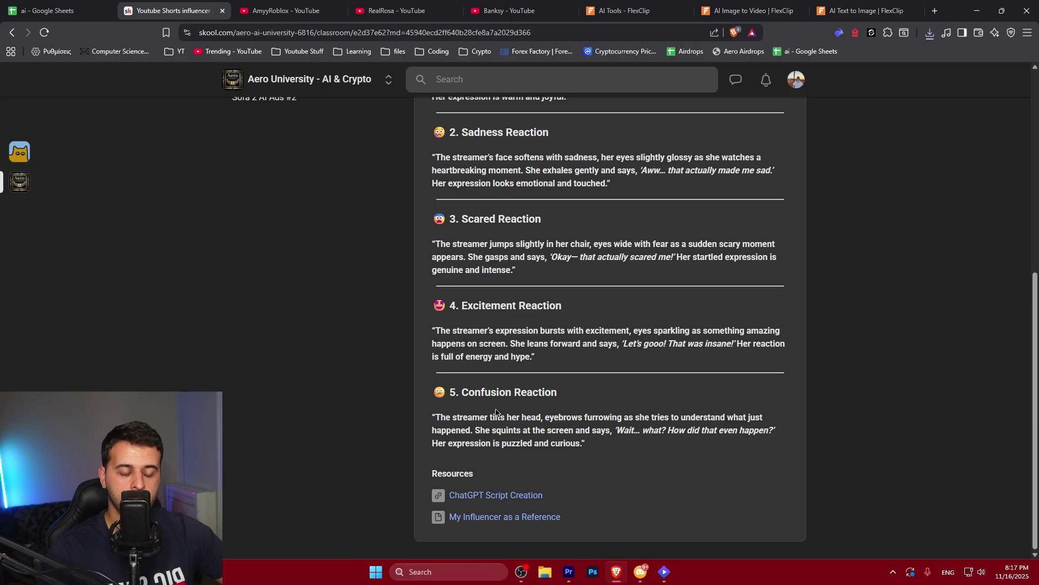
click(623, 11)
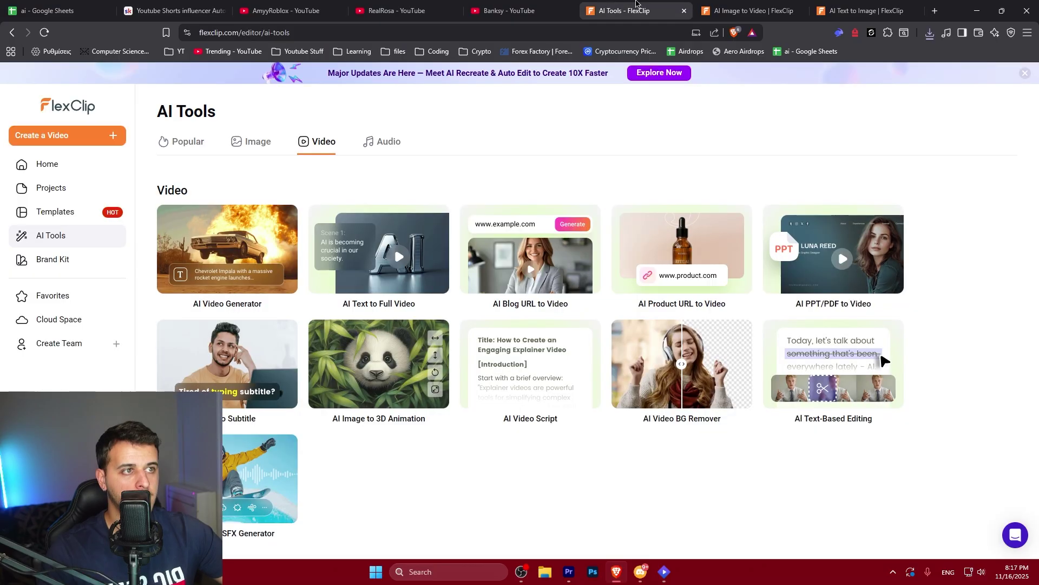
click(743, 7)
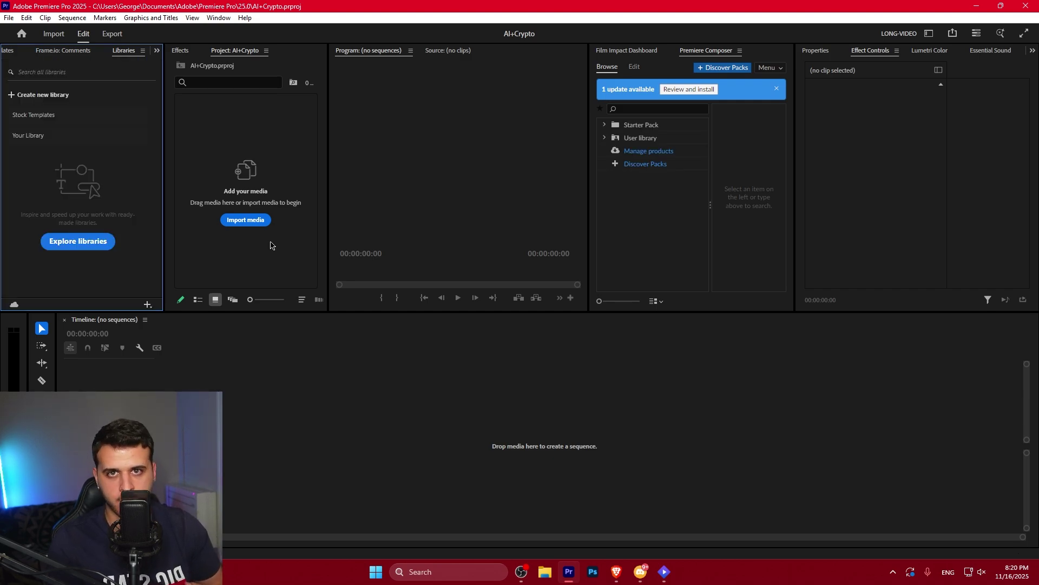
- Import the jumpscare and FlexClip streamer MP4s from Downloads into Premiere Pro and place both clips in a new sequence
click(245, 220)
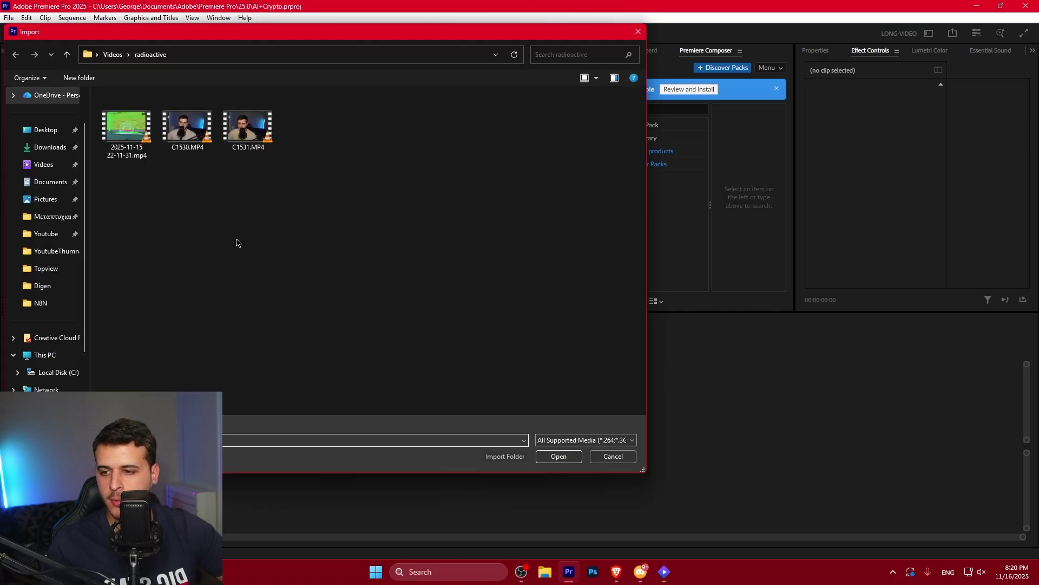
click(49, 147)
click(206, 184)
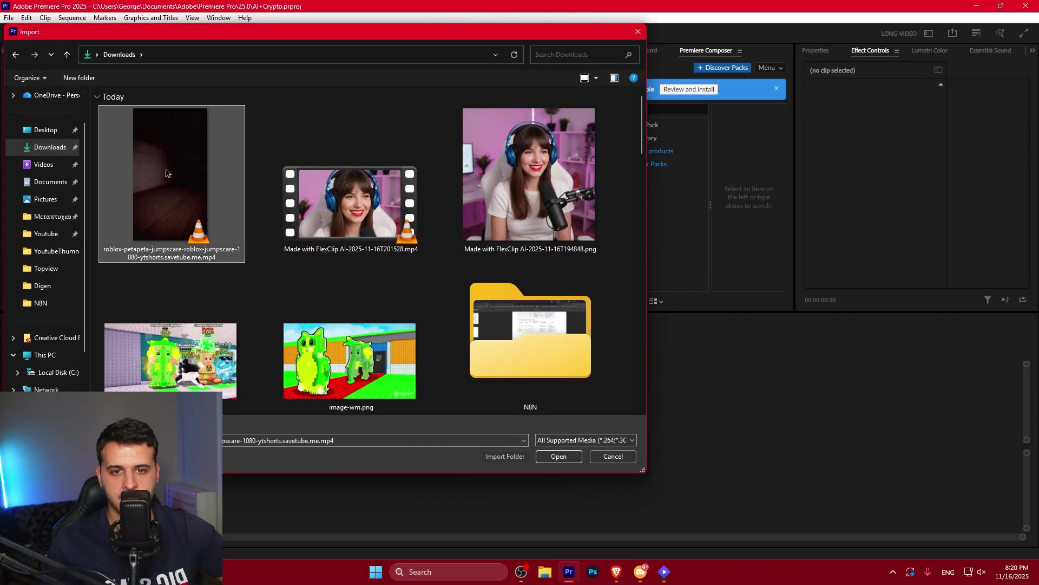
ctrl+click(289, 192)
key(Return)
click(302, 128)
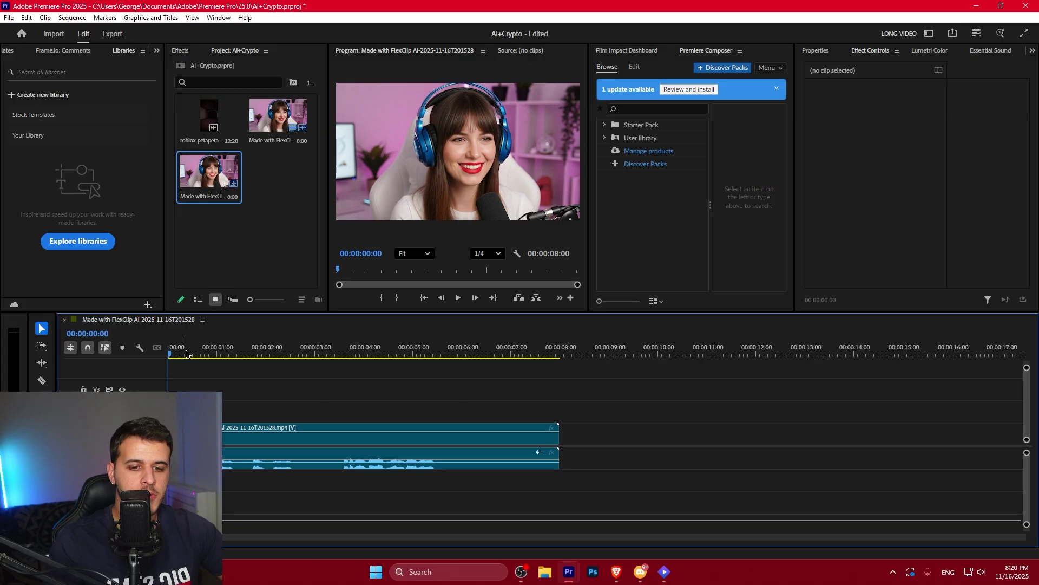
drag(206, 114, 636, 433)
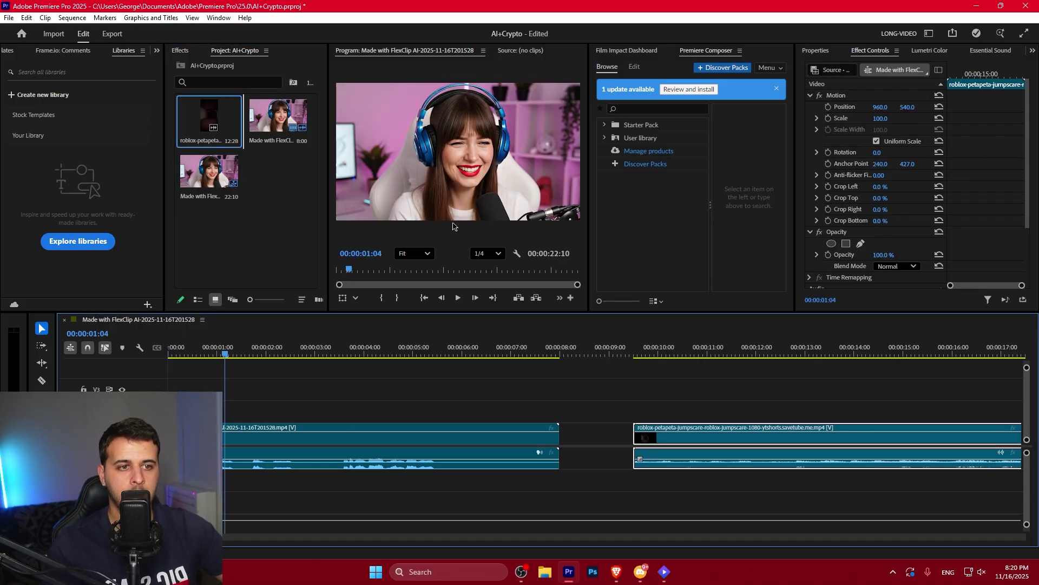
- Change the sequence frame size to 1080 by 1920 for a vertical Short
key(alt+s)
click(497, 167)
click(441, 170)
text(1080)
key(Tab)
text(1920)
key(Return)
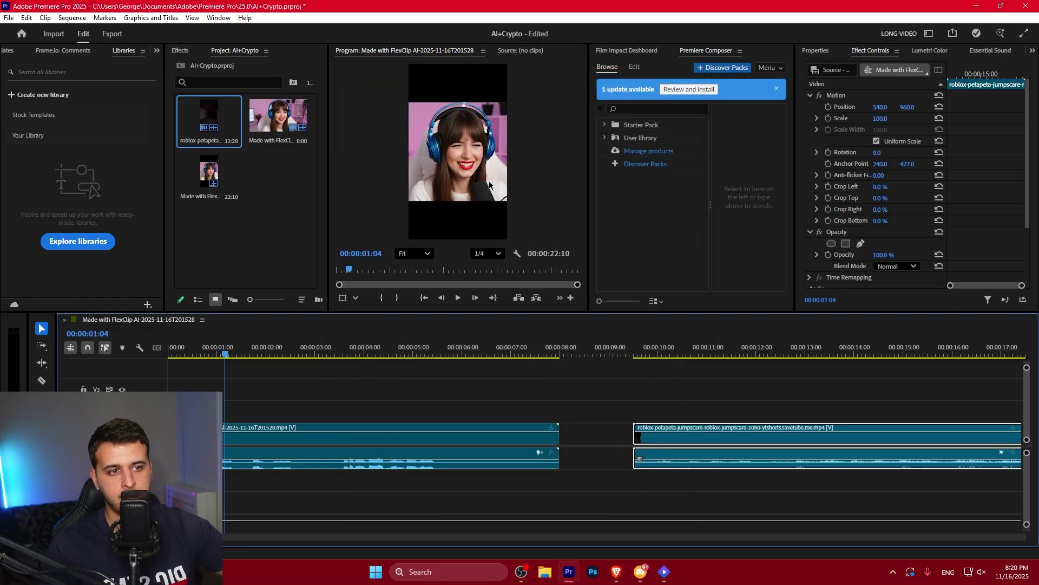
- Position the streamer clip at the top of the vertical frame and move it up one video track
click(474, 148)
drag(544, 108, 455, 98)
drag(496, 435, 495, 414)
- Split the streamer clip at about 00:00:01:11
drag(276, 351, 241, 350)
key(ctrl+k)
key(XF86AudioLowerVolume)
- Move the jumpscare clip to the sequence start beneath the streamer and scale it to about 256 to fill the frame's lower part
drag(706, 460, 244, 461)
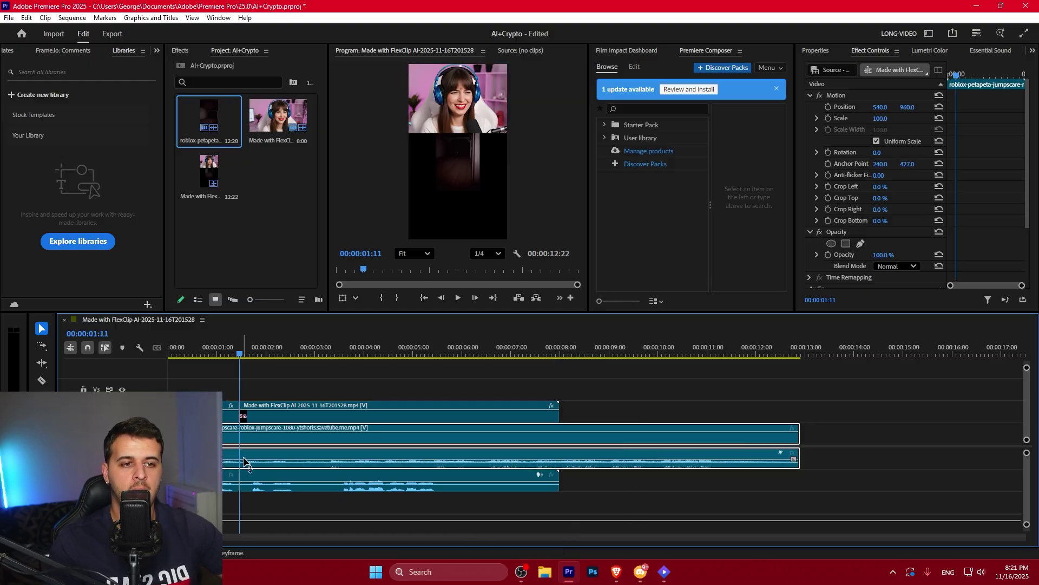
click(469, 161)
drag(481, 153, 486, 207)
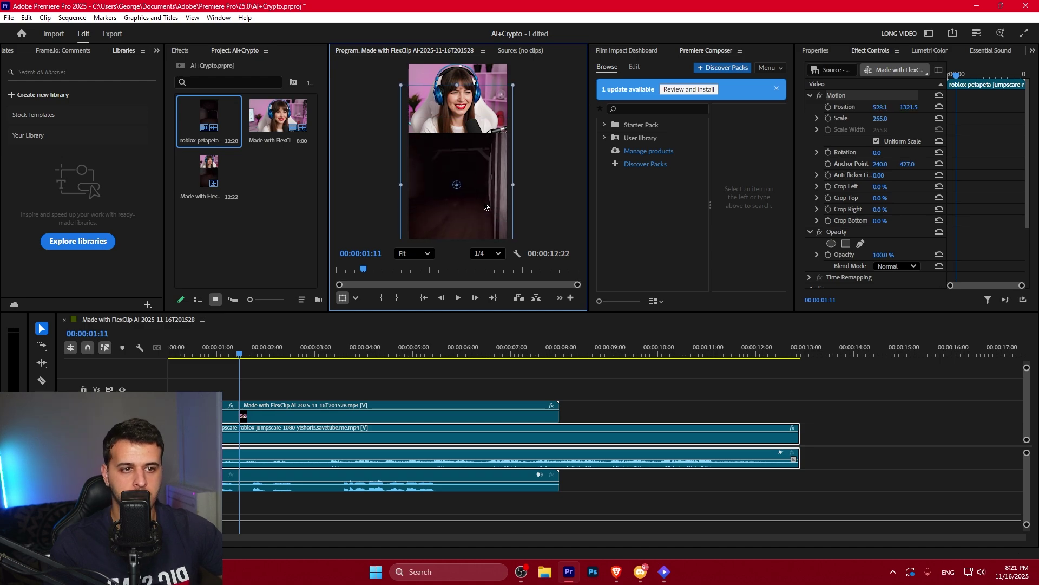
- Play the sequence from its start to check when the streamer's reaction falls against the jumpscare
click(228, 374)
key(Home)
key(XF86AudioLowerVolume)
key(space)
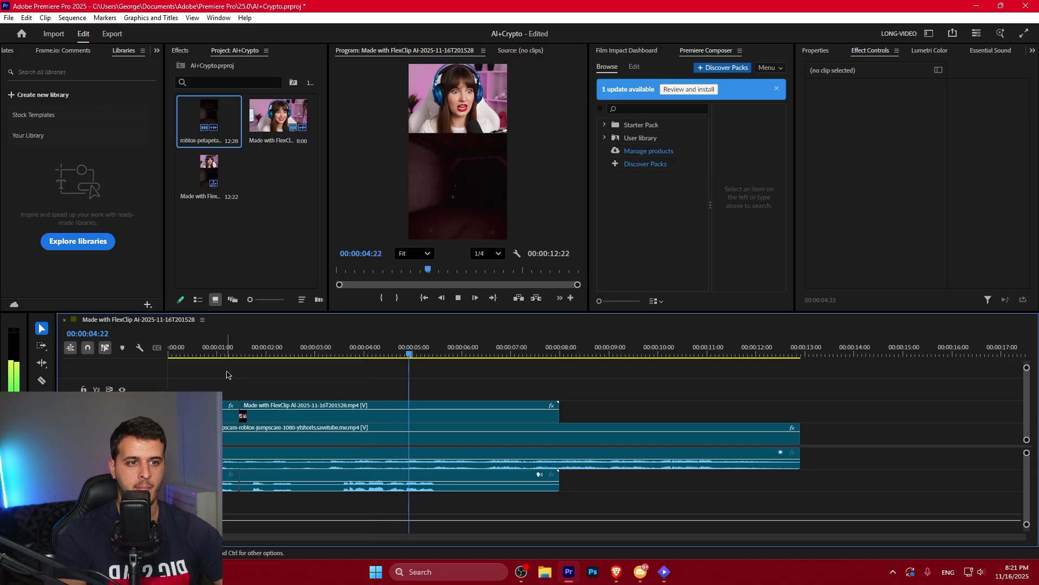
- Move the second streamer segment later to start at about 00:00:05:13, then play the jumpscare moment
drag(371, 411, 571, 411)
click(517, 373)
key(space)
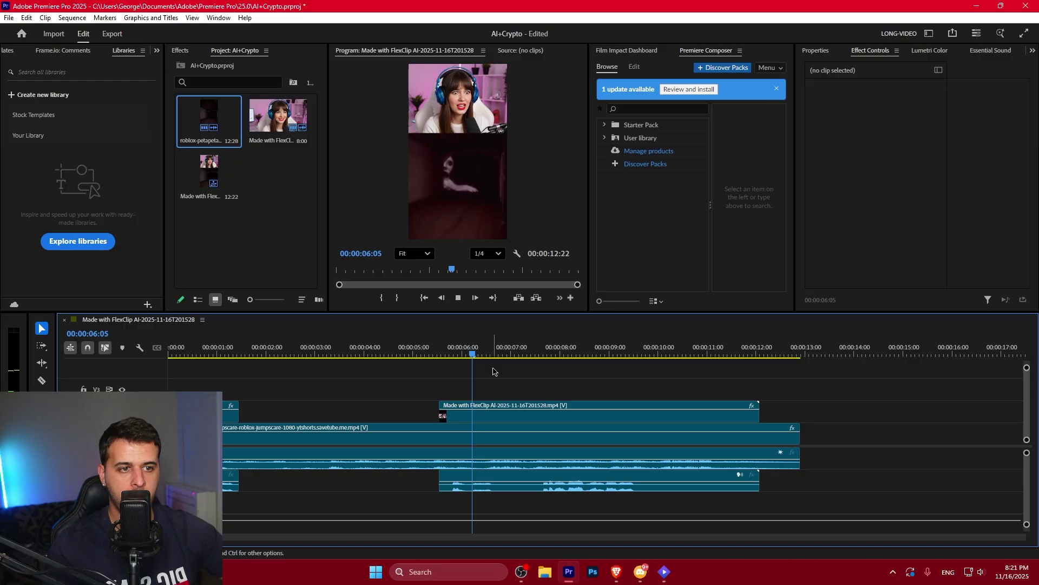
- Split the jumpscare clip where the streamer's second segment ends and delete the leftover piece
click(512, 356)
drag(512, 356, 760, 358)
key(ctrl+k)
click(785, 460)
key(Delete)
- Play the opening of the trimmed sequence to check the gap between the two streamer segments
click(188, 348)
key(space)
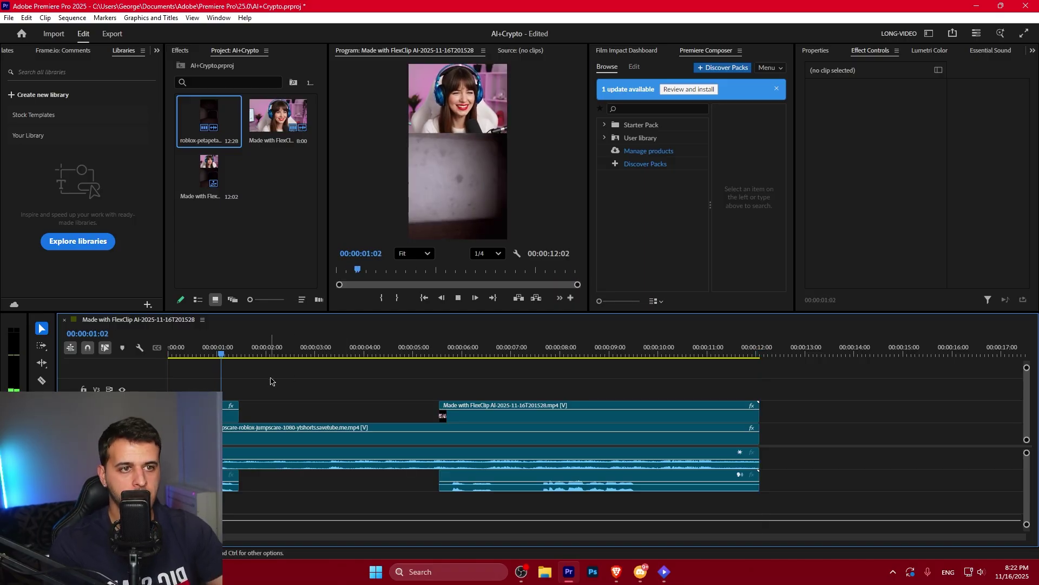
key(space)
- Split the jumpscare clip at 00:00:01:11 and 00:00:05:13 and make the middle piece fill the whole vertical frame
drag(242, 340, 443, 340)
key(ctrl+k)
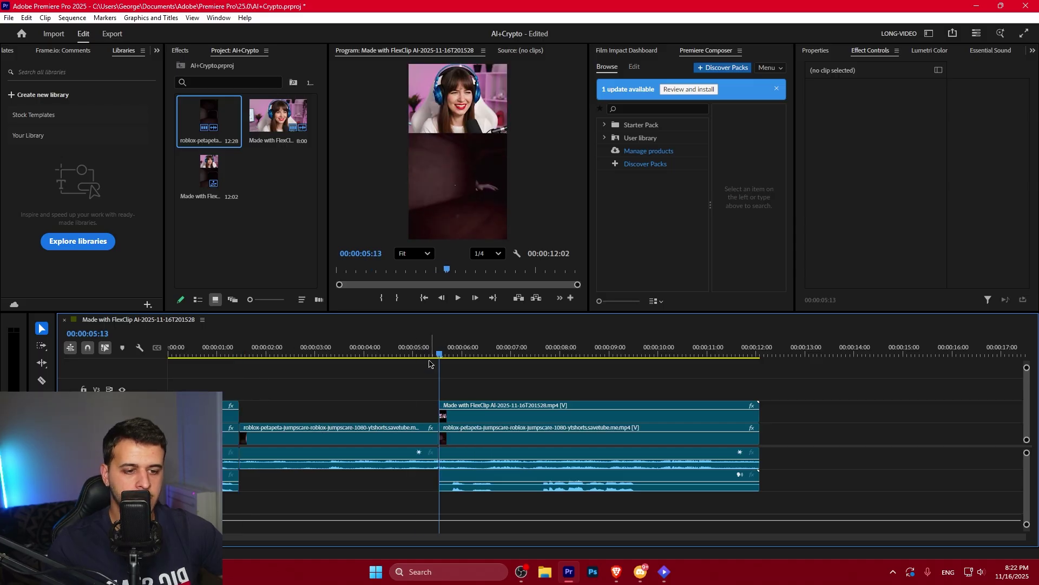
click(366, 436)
click(315, 347)
click(513, 187)
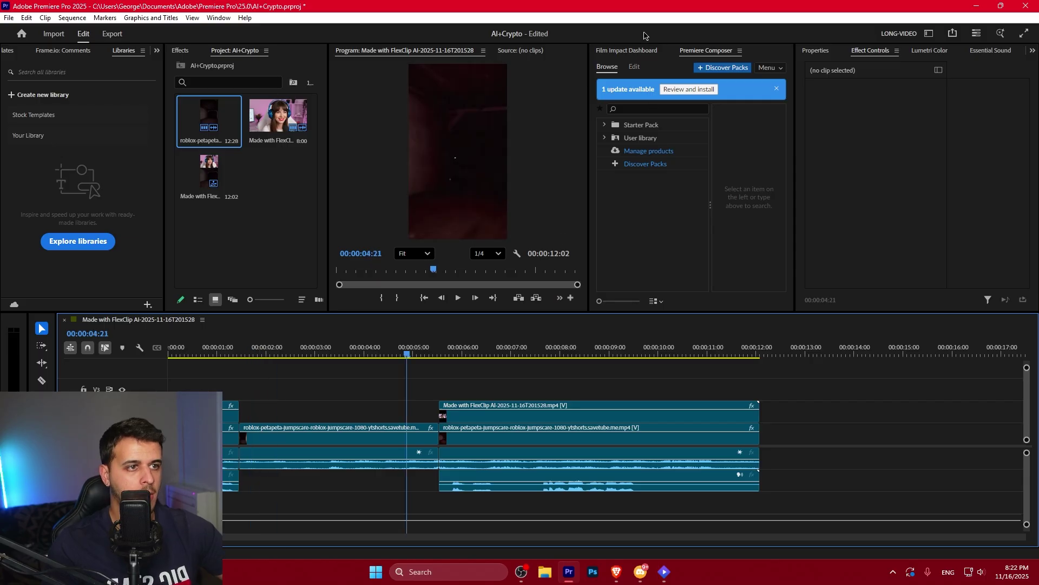
- Search the Premiere Composer library for "susp" and audition the suspense and surprise sound effects
key(shift+7)
click(632, 109)
text(suspne)
key(BackSpace)
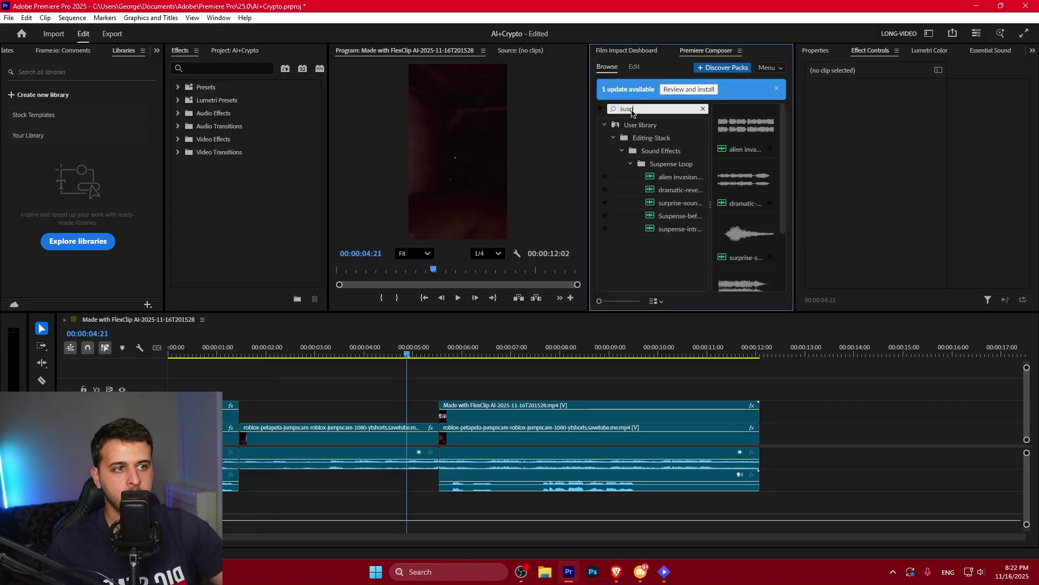
click(664, 217)
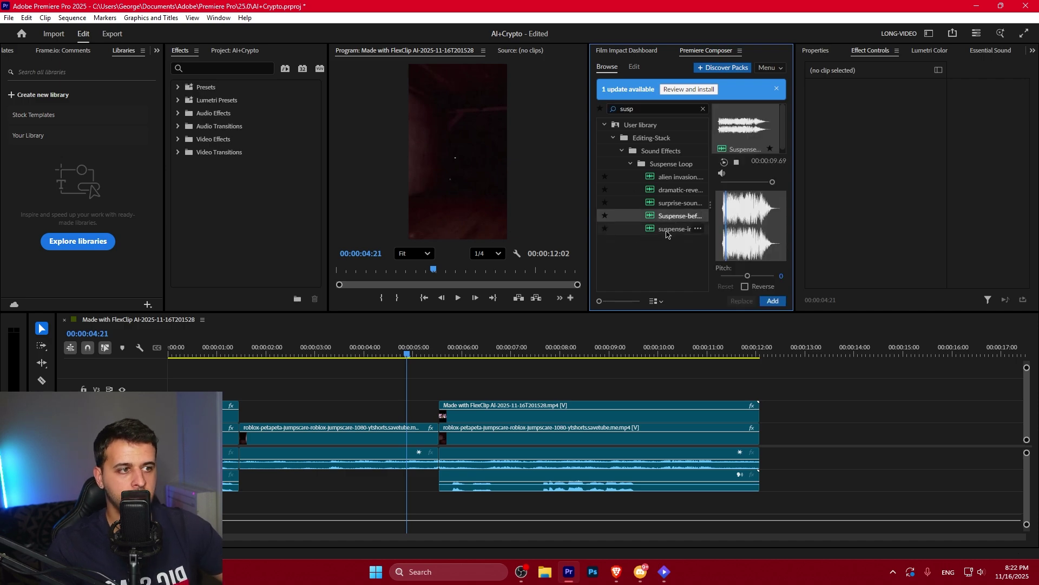
click(666, 231)
click(665, 205)
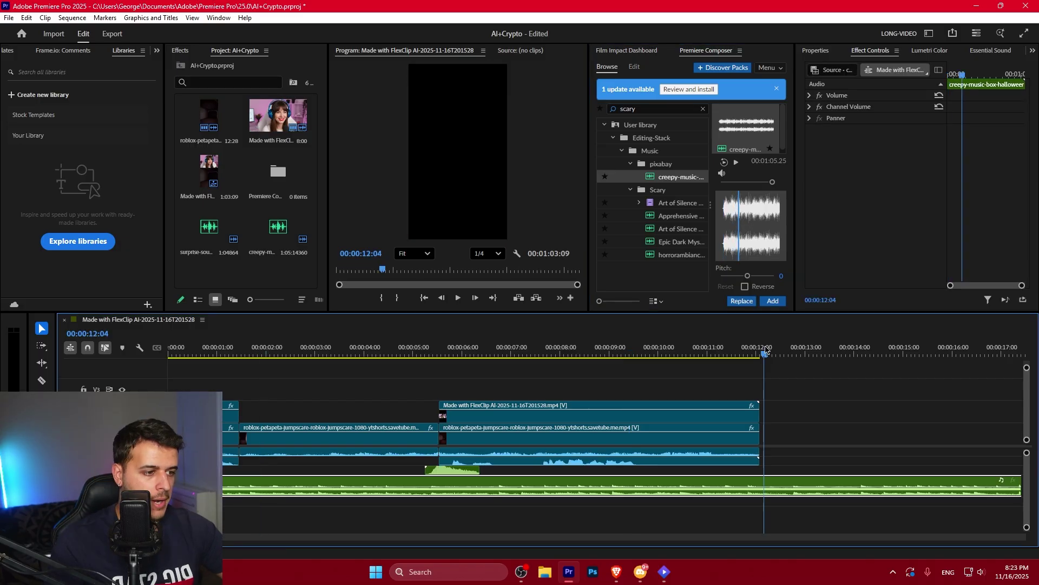
- Cut the creepy music track at 00:00:12:02, delete the remainder, and return to the sequence start
drag(766, 351, 762, 347)
key(ctrl+k)
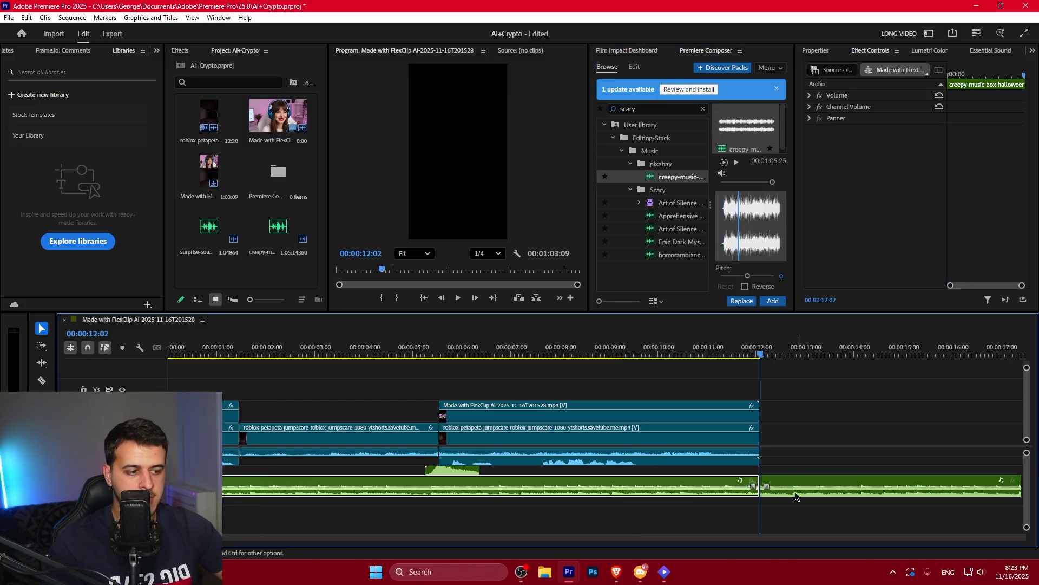
click(790, 486)
key(Delete)
key(Home)
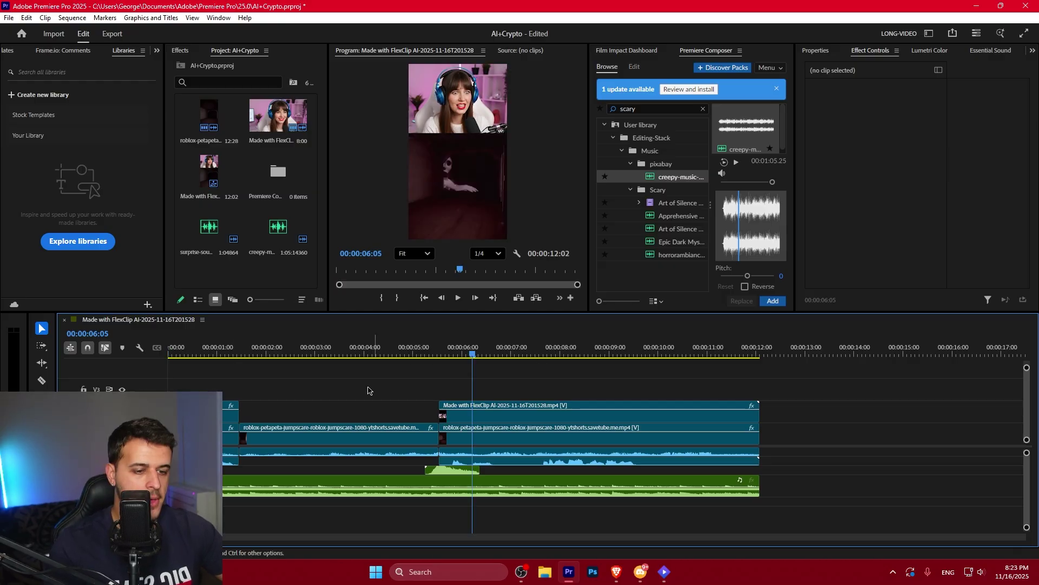
- Transcribe the source clips of the streamer and jumpscare footage in the sequence
drag(186, 379, 455, 461)
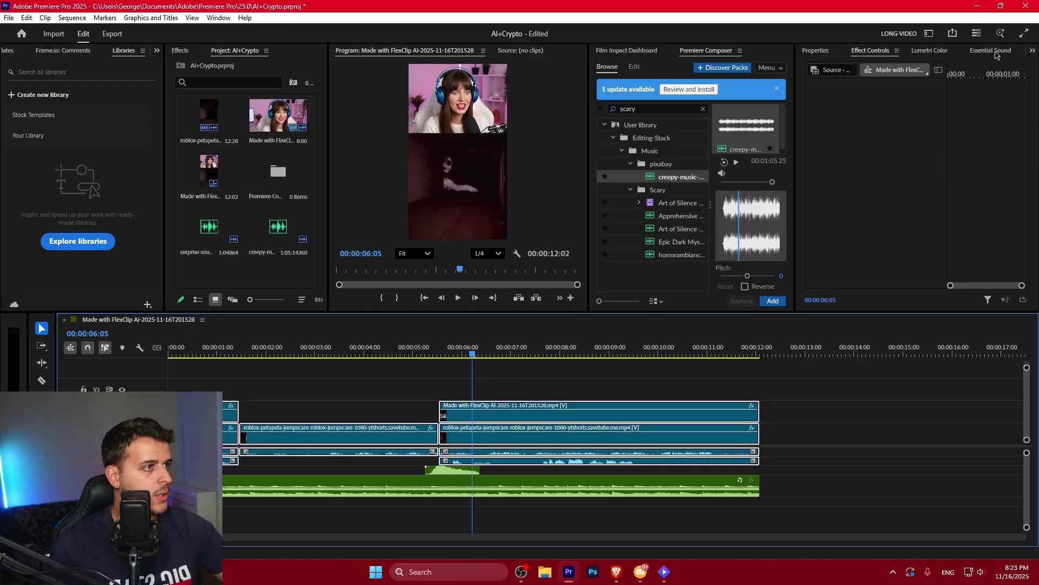
click(1034, 51)
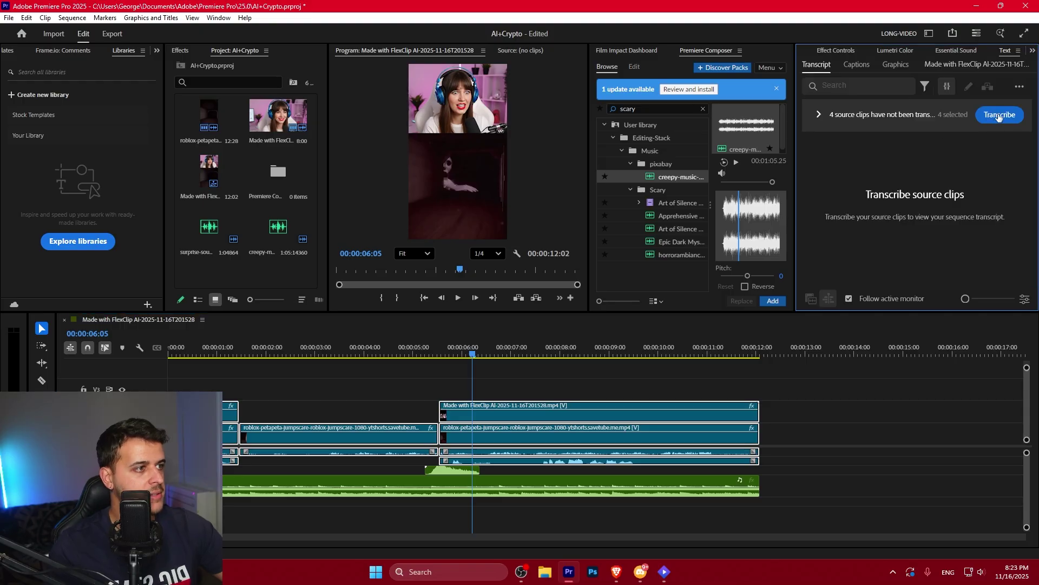
click(998, 115)
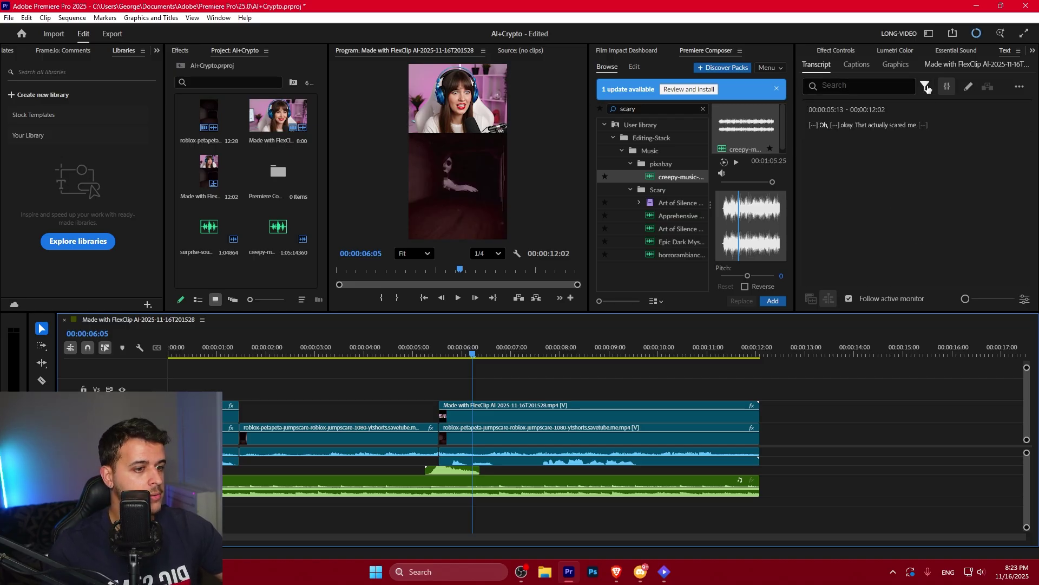
- Create captions from the transcript with the Subtitle default preset, a 15-character maximum length and double lines
click(850, 63)
click(894, 192)
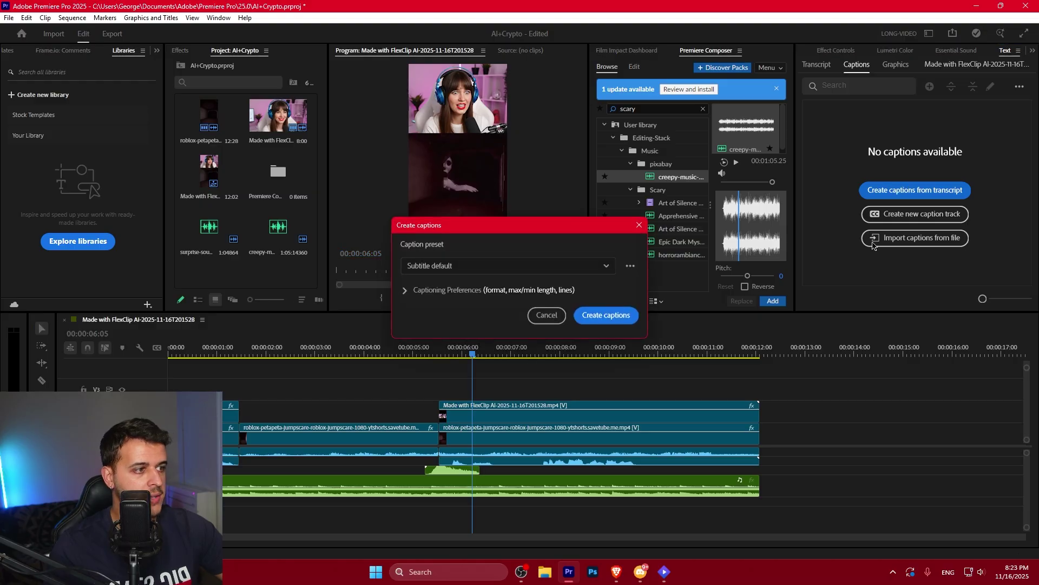
click(447, 290)
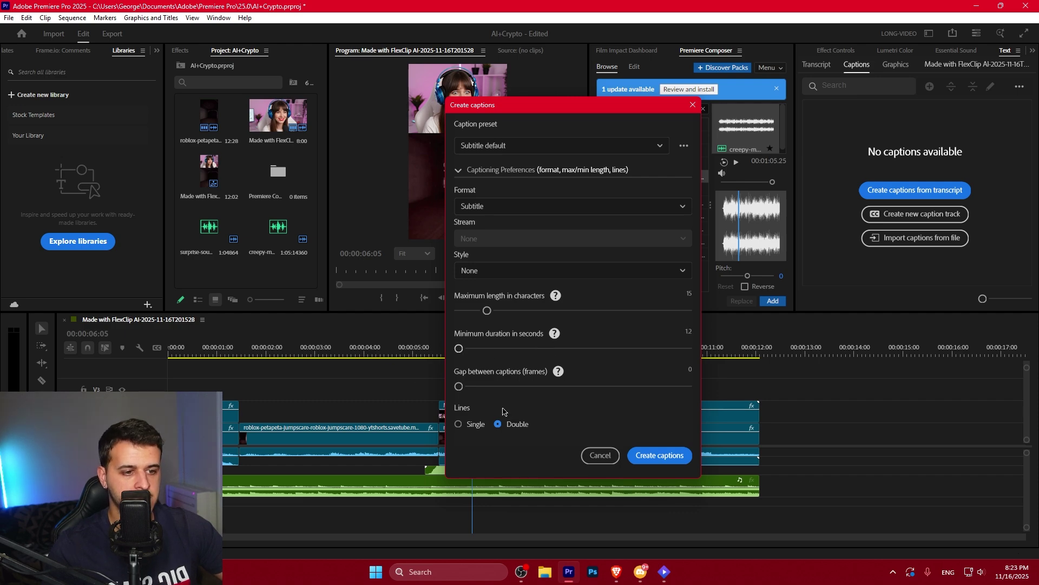
click(679, 456)
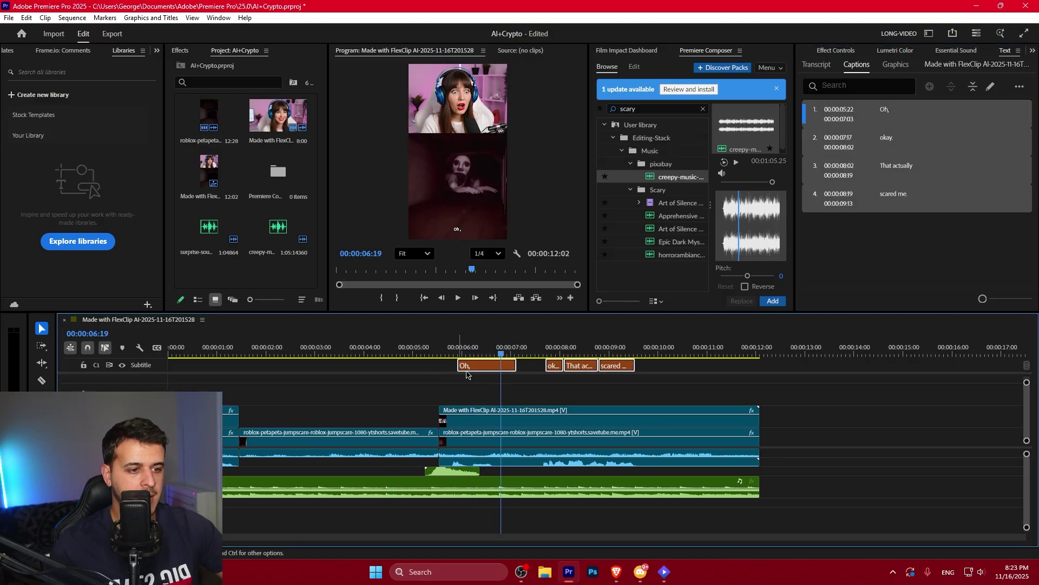
- Set the font of the caption track to Impact, using the "Oh," caption
click(895, 65)
click(830, 50)
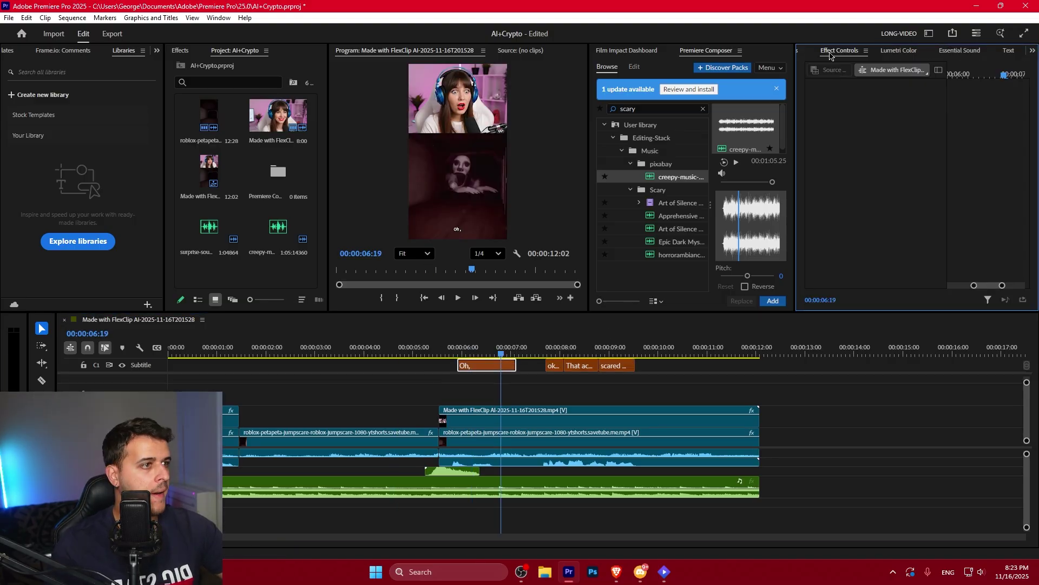
click(804, 51)
click(975, 136)
click(538, 302)
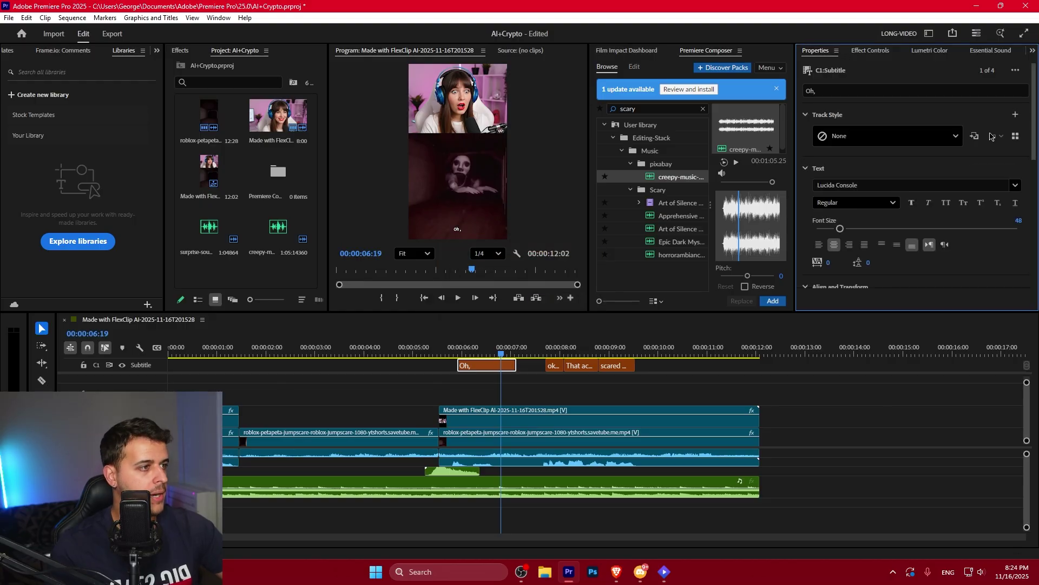
scroll(896, 281, down, 3)
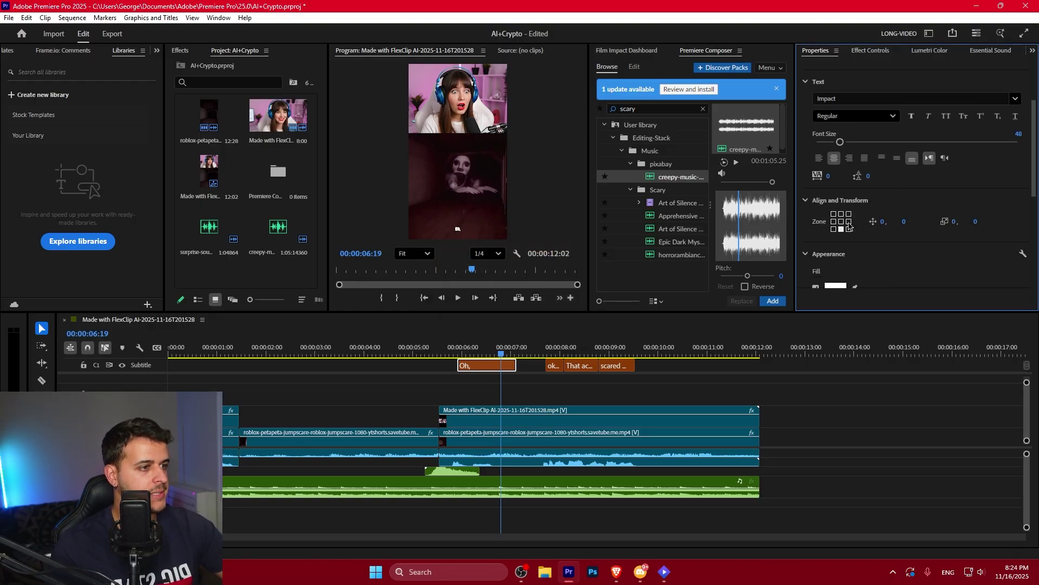
- Compare the size and placement of the "Oh," and "okay." captions on the timeline
click(490, 379)
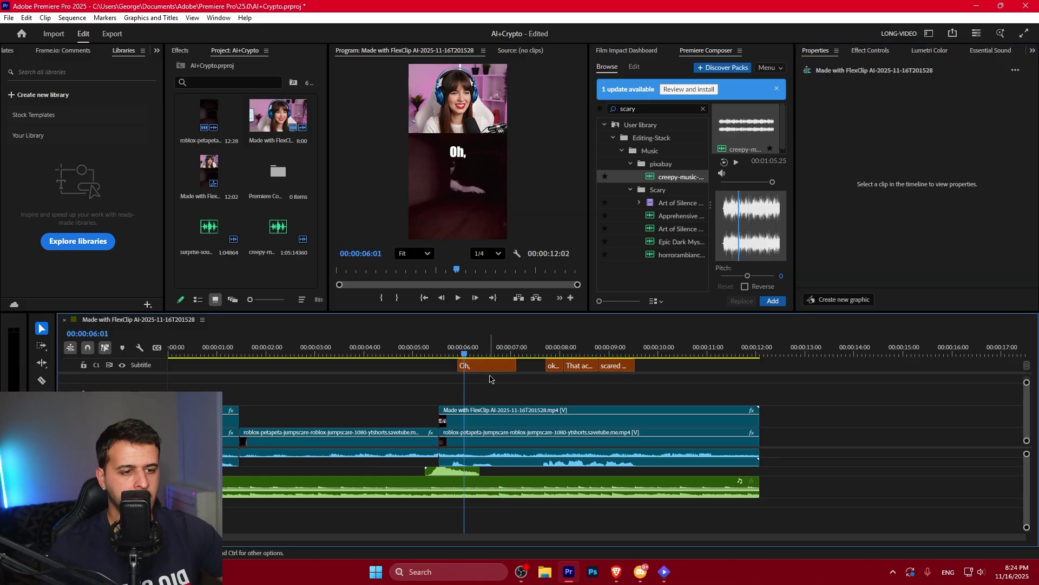
click(487, 371)
click(553, 353)
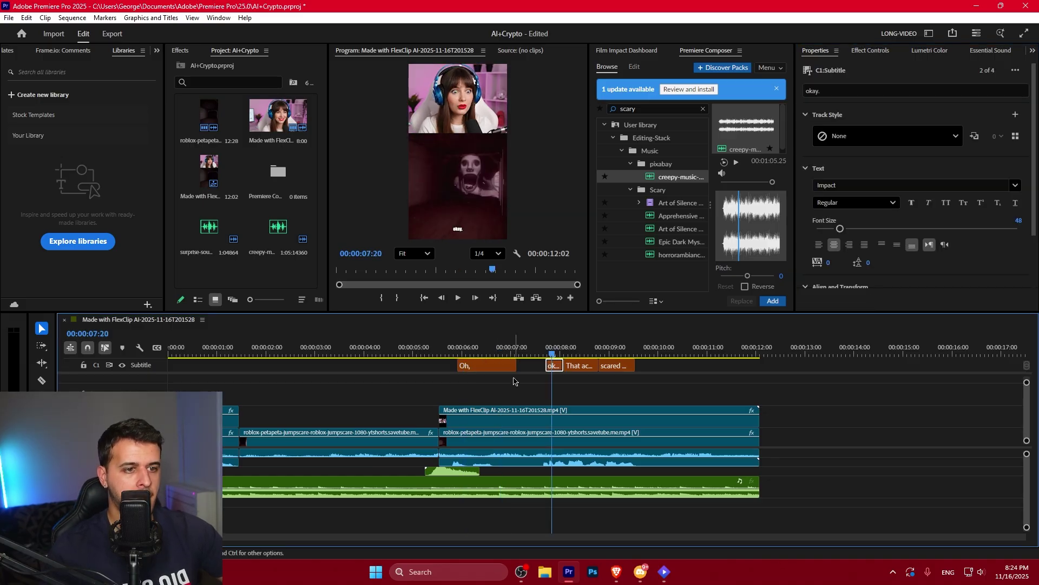
click(481, 377)
click(468, 353)
- Select all four captions and upgrade them to graphics
click(476, 388)
click(139, 18)
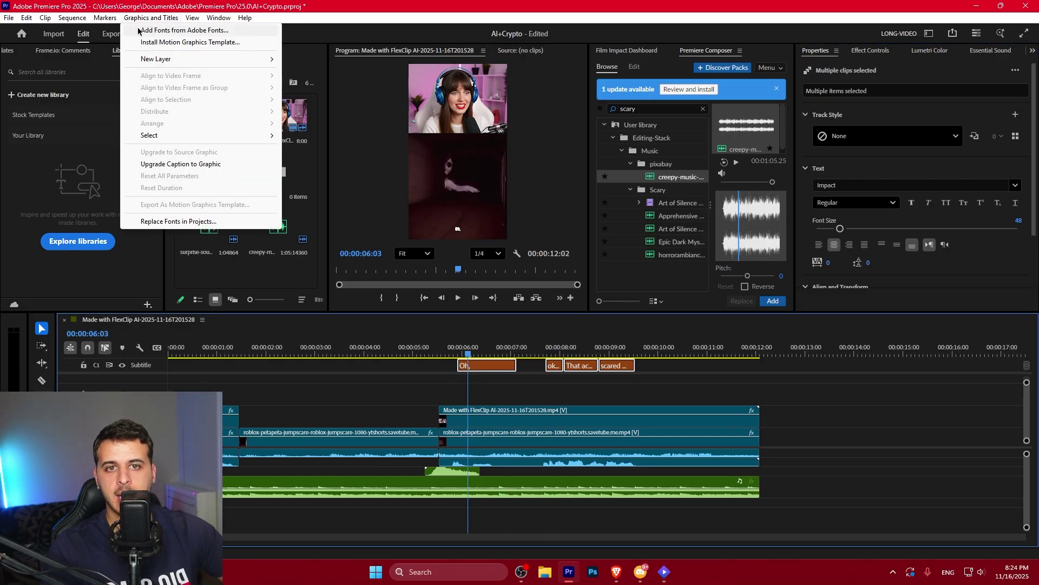
click(254, 164)
- Nest the four caption graphics into a single sequence clip, keeping the suggested name
click(494, 400)
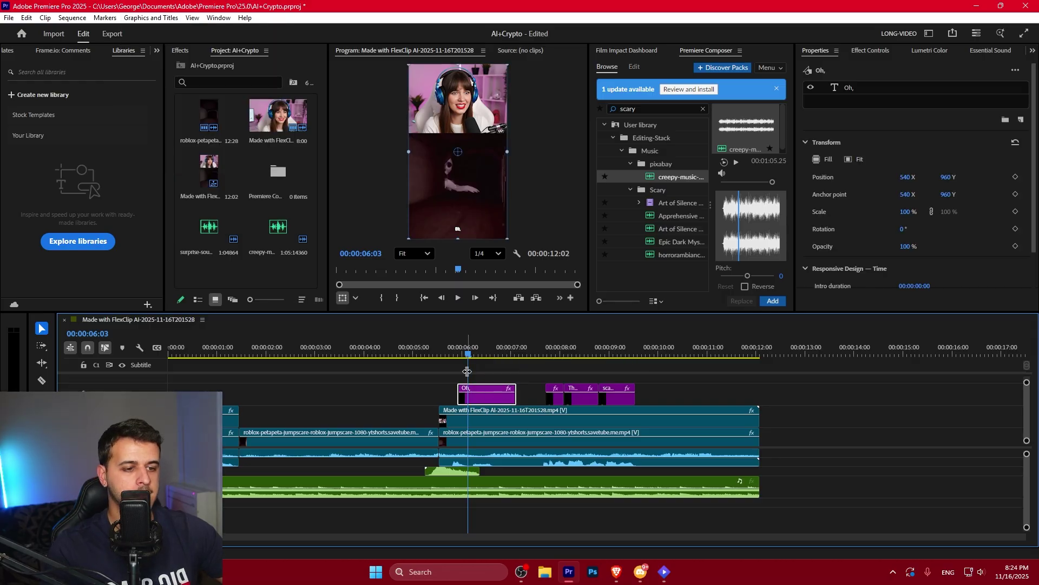
click(610, 351)
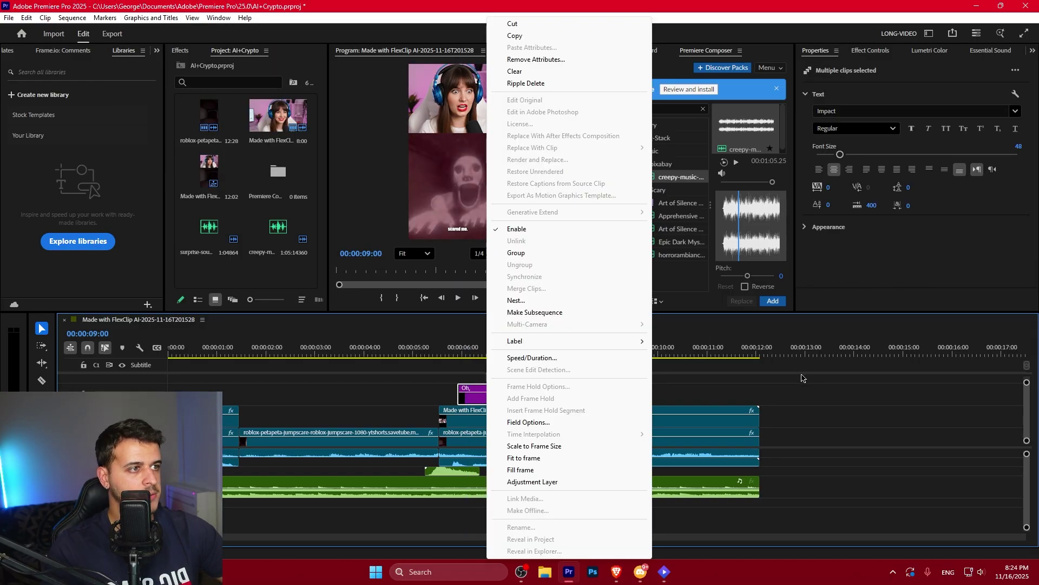
click(671, 307)
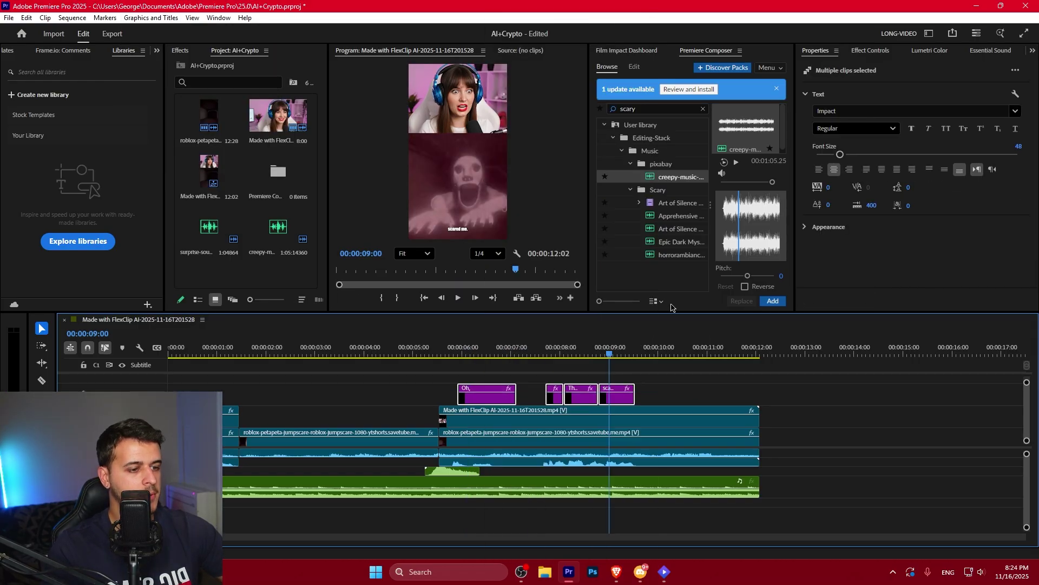
click(872, 50)
right_click(618, 398)
click(650, 293)
key(Return)
- Enlarge the nested captions and move them up to the border between the streamer and the gameplay
click(585, 399)
drag(914, 112, 596, 112)
drag(882, 121, 554, 274)
drag(609, 349, 504, 349)
key(ctrl+k)
key(Delete)
drag(544, 490, 244, 487)
key(ctrl+z)
- Lower the audio gain of the creepy music track by 20 dB
drag(424, 488, 759, 488)
text(g-20)
key(Return)
- Play the captioned reaction section to check the captions and the music level
click(669, 381)
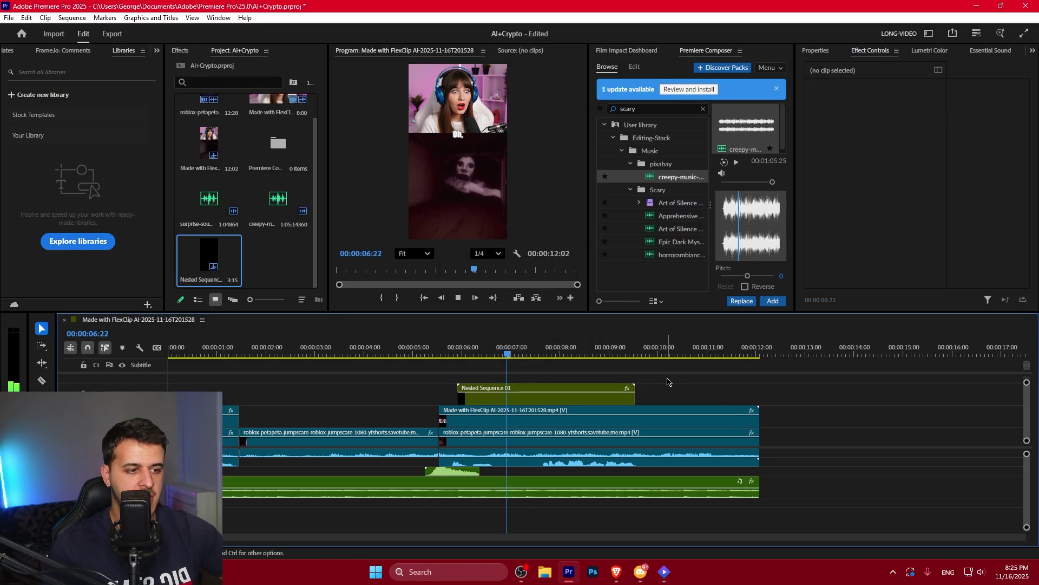
key(space)
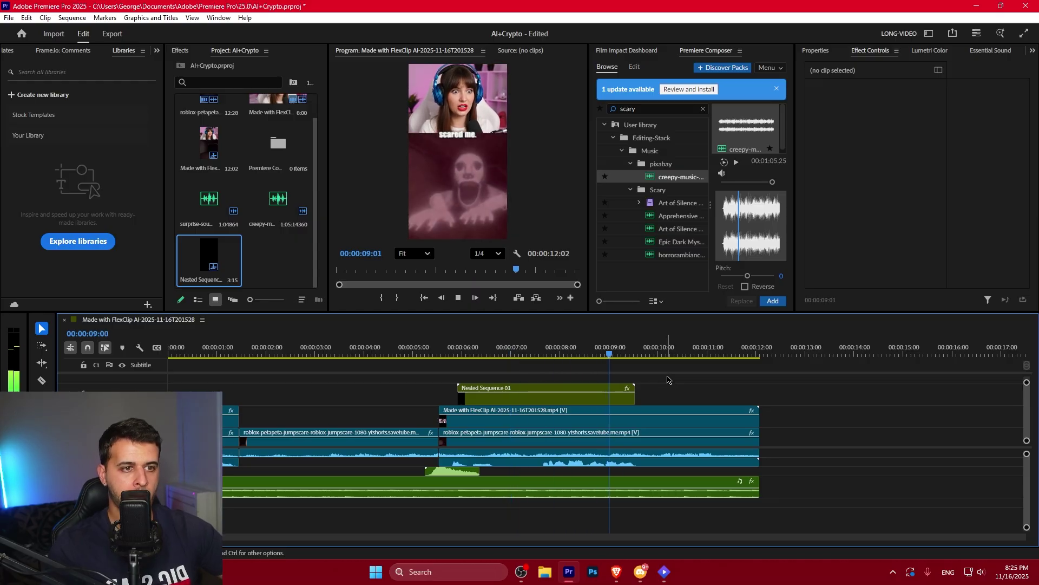
key(space)
- Select all clips in the sequence and mark the selection as the in-to-out range
key(ctrl+a)
right_click(226, 371)
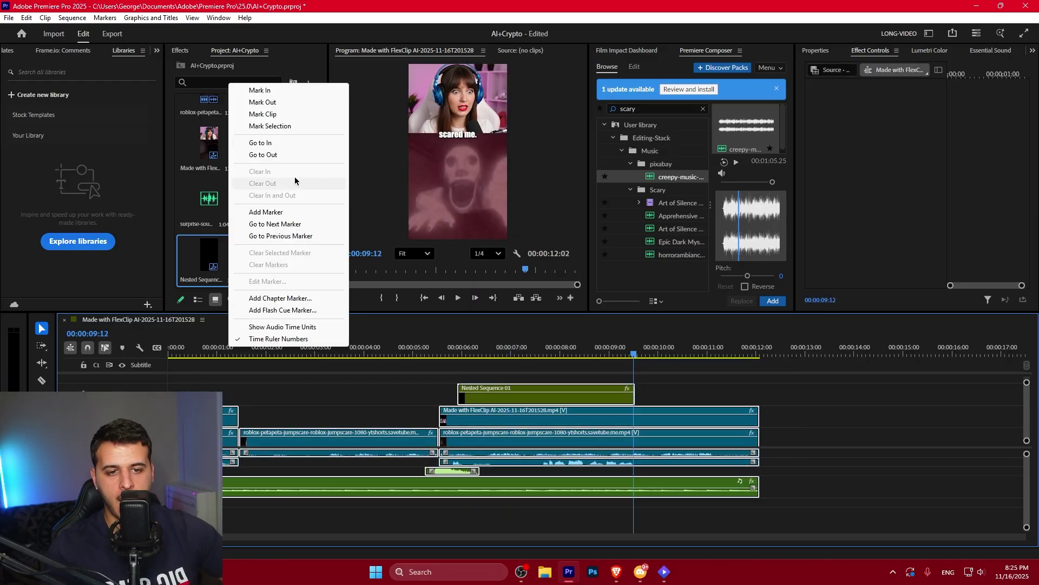
click(276, 126)
- Play the sequence from its start through the jumpscare reaction to review the edit
key(Home)
key(space)
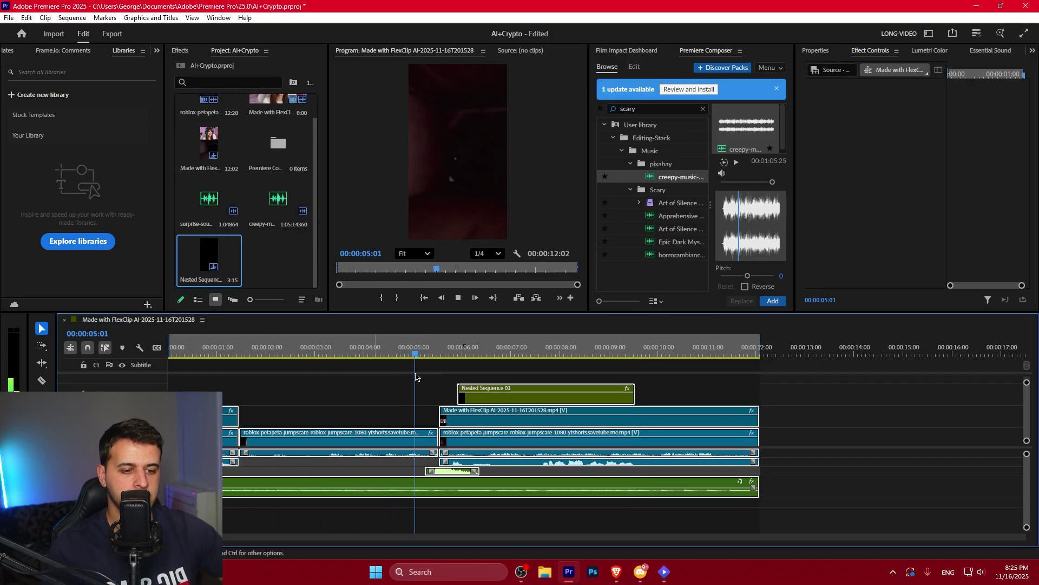
key(space)
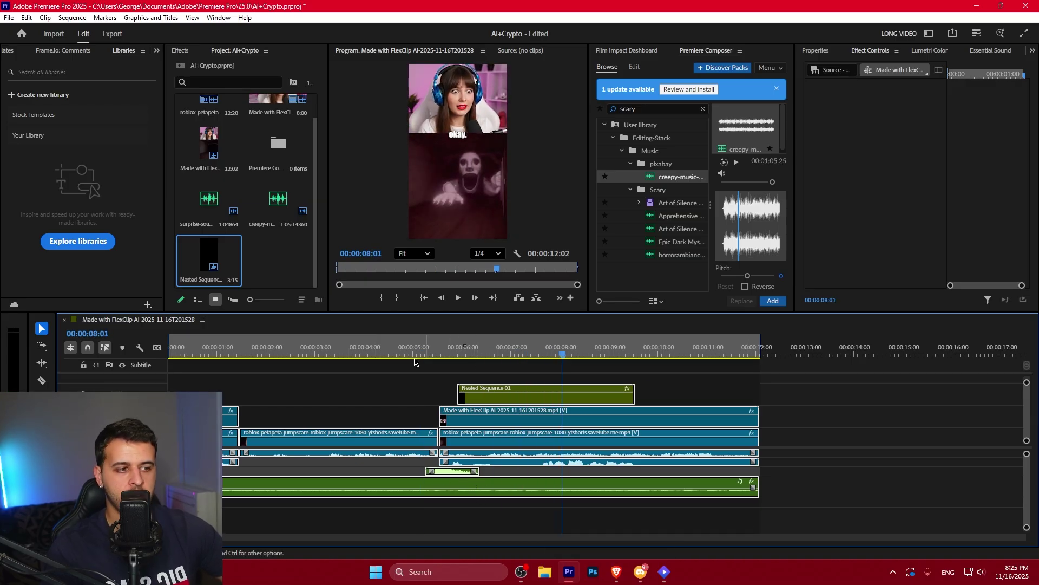
- Open the export settings for the marked sequence and select the whole output file name for replacement
click(112, 34)
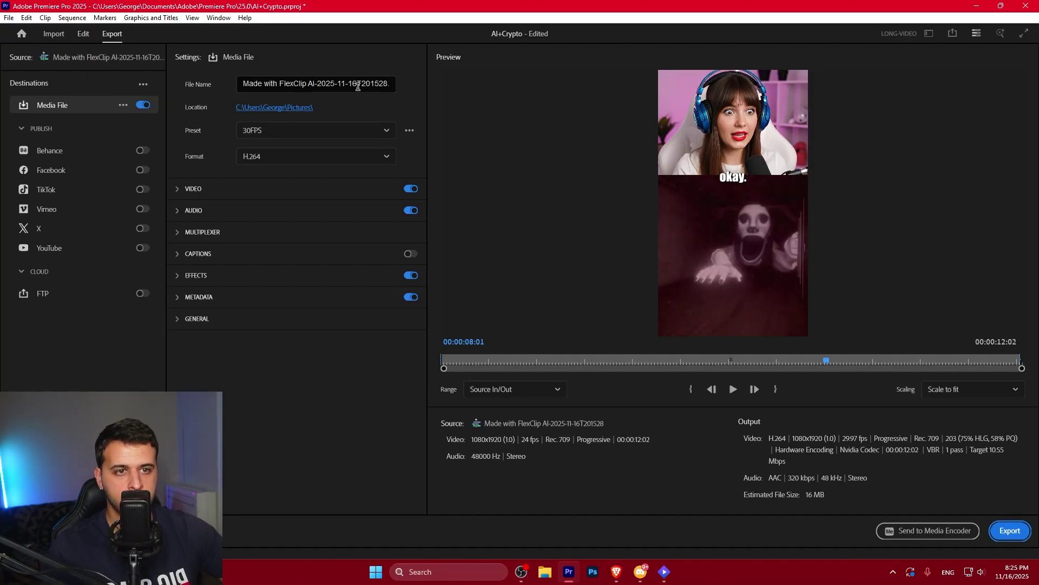
triple_click(358, 86)
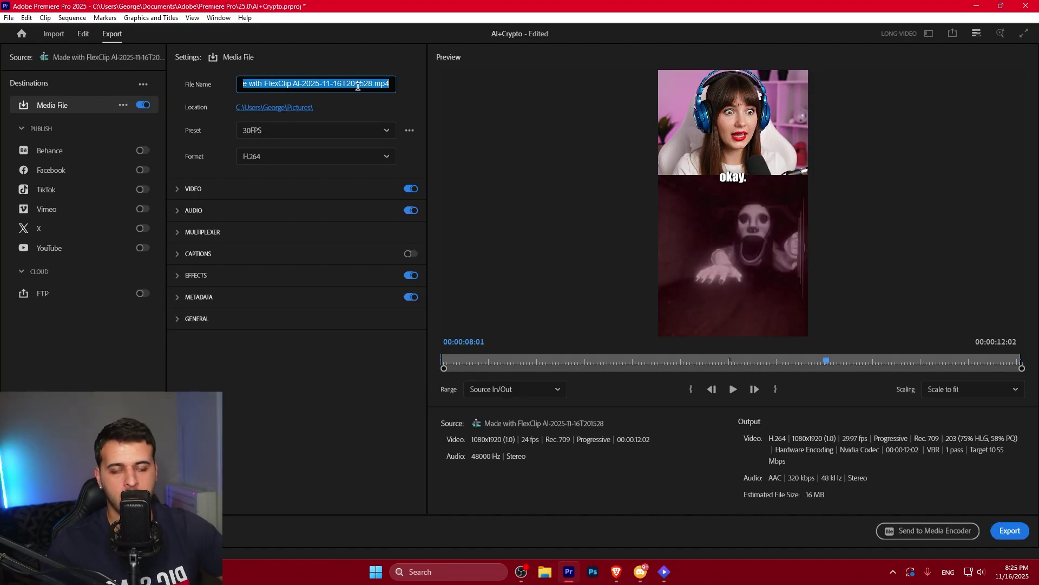